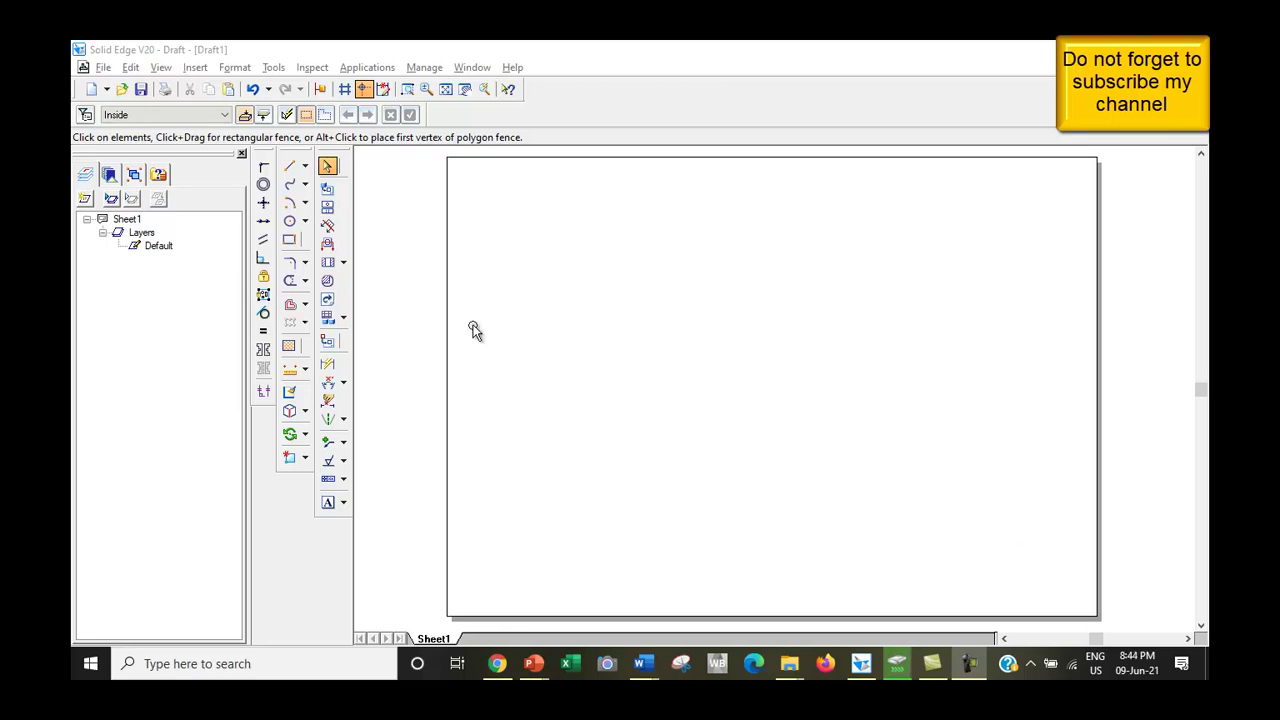
# - Draw a 100 mm diameter circle centred near the middle of Sheet1
pyautogui.click(289, 222)
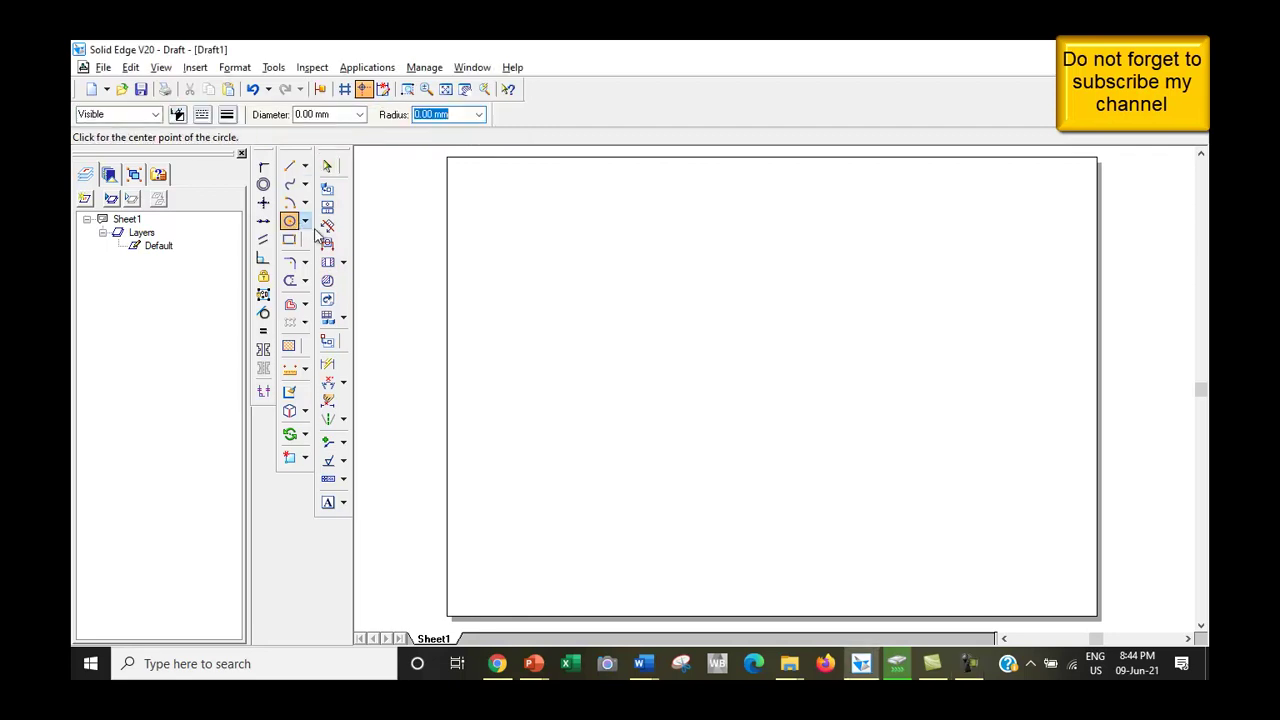
pyautogui.click(757, 372)
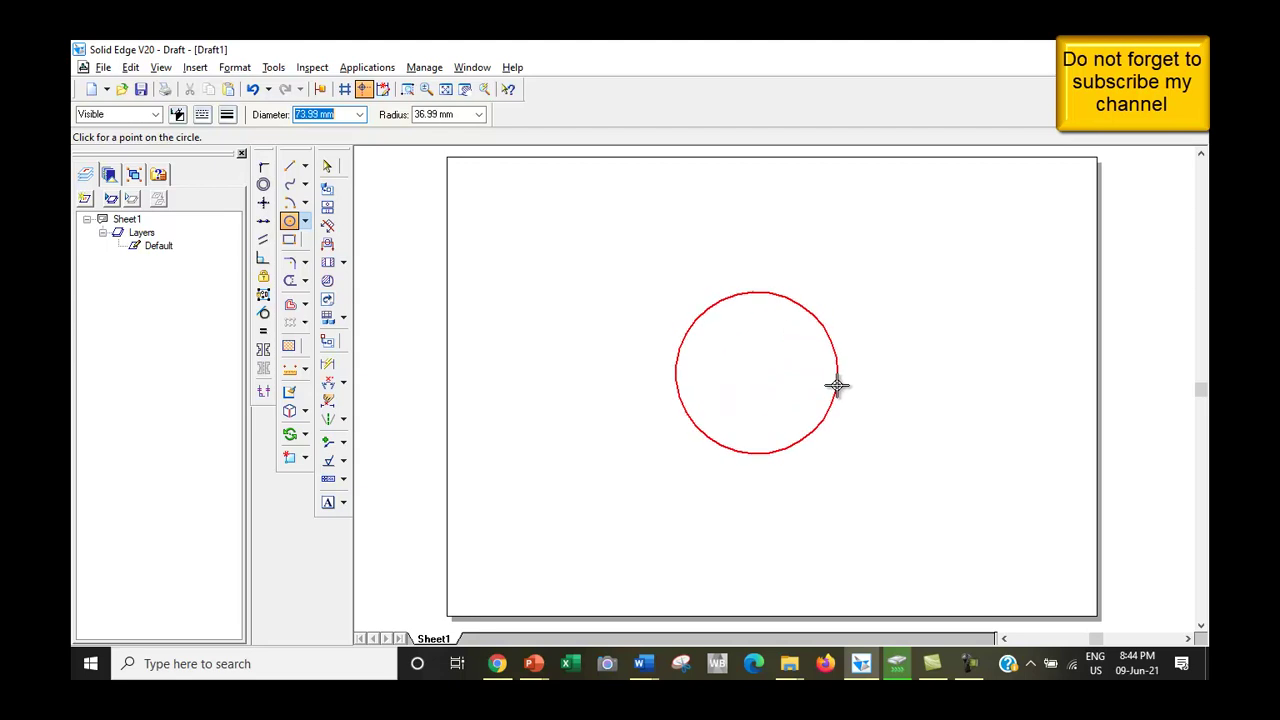
pyautogui.write('100')
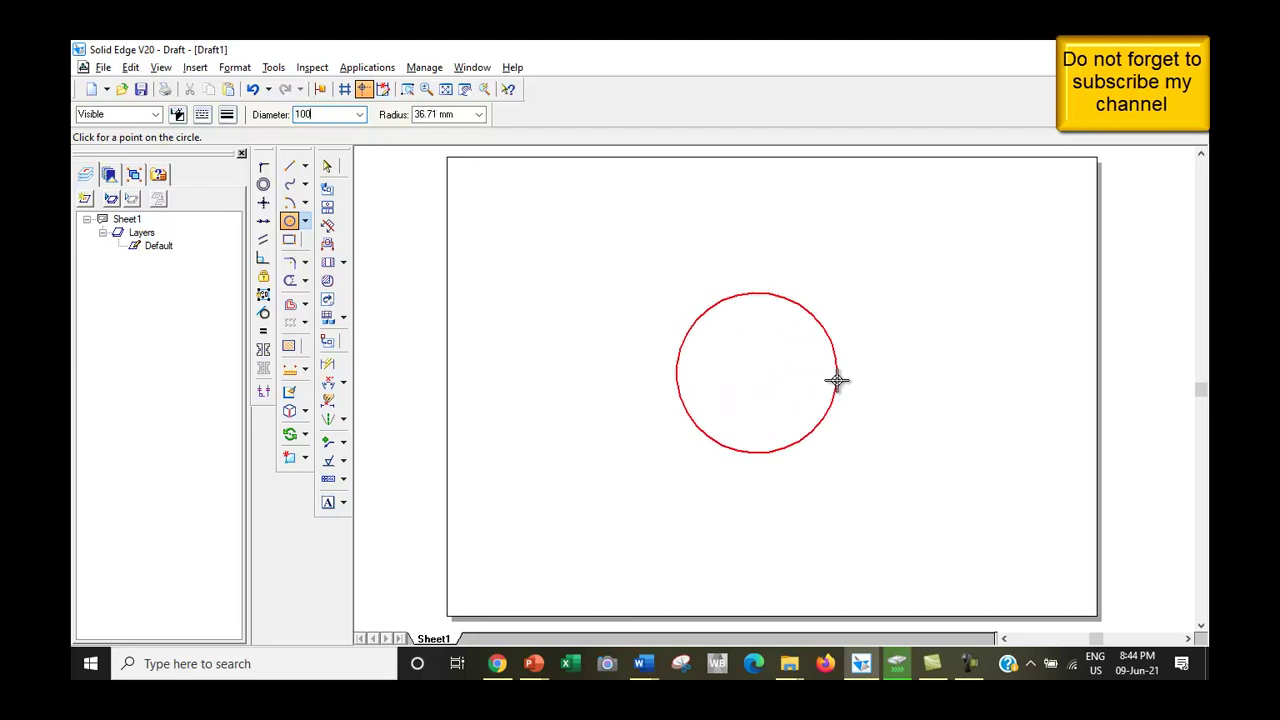
pyautogui.press('Return')
pyautogui.press('Escape')
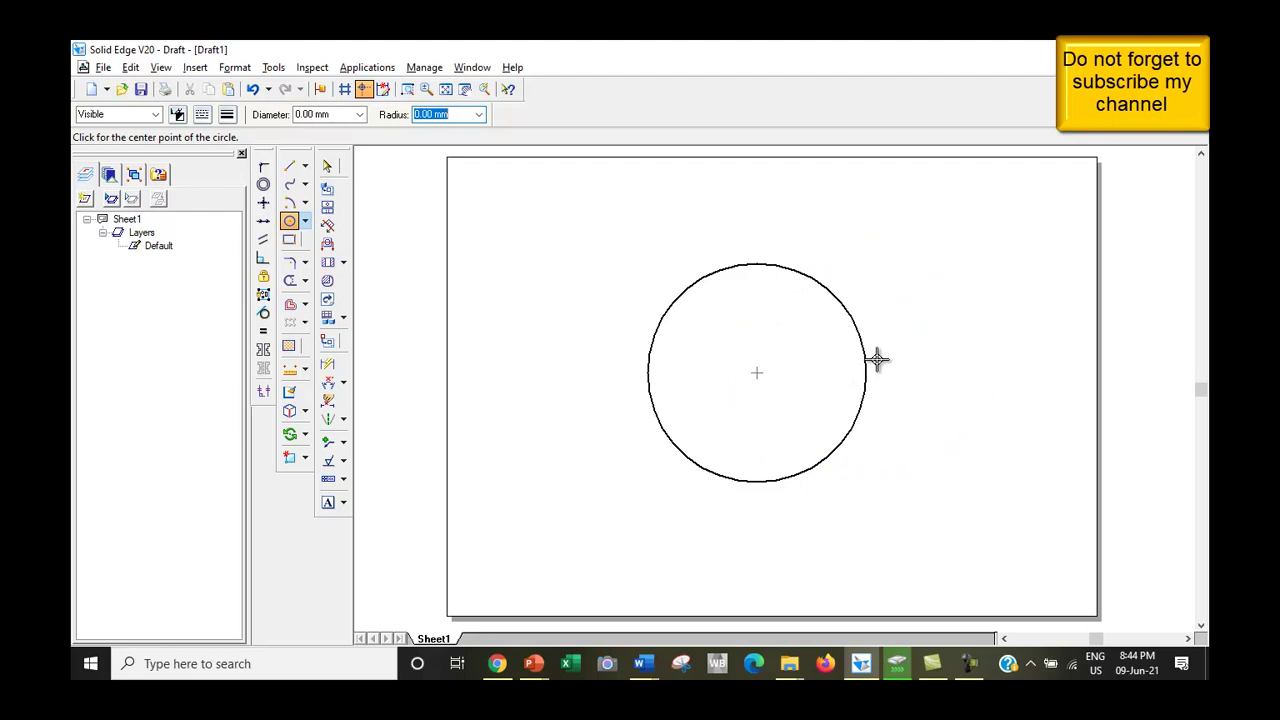
pyautogui.click(288, 222)
# - Draw three 100 mm circles at the right edge and the upper and lower intersections, each through the centre
pyautogui.click(290, 221)
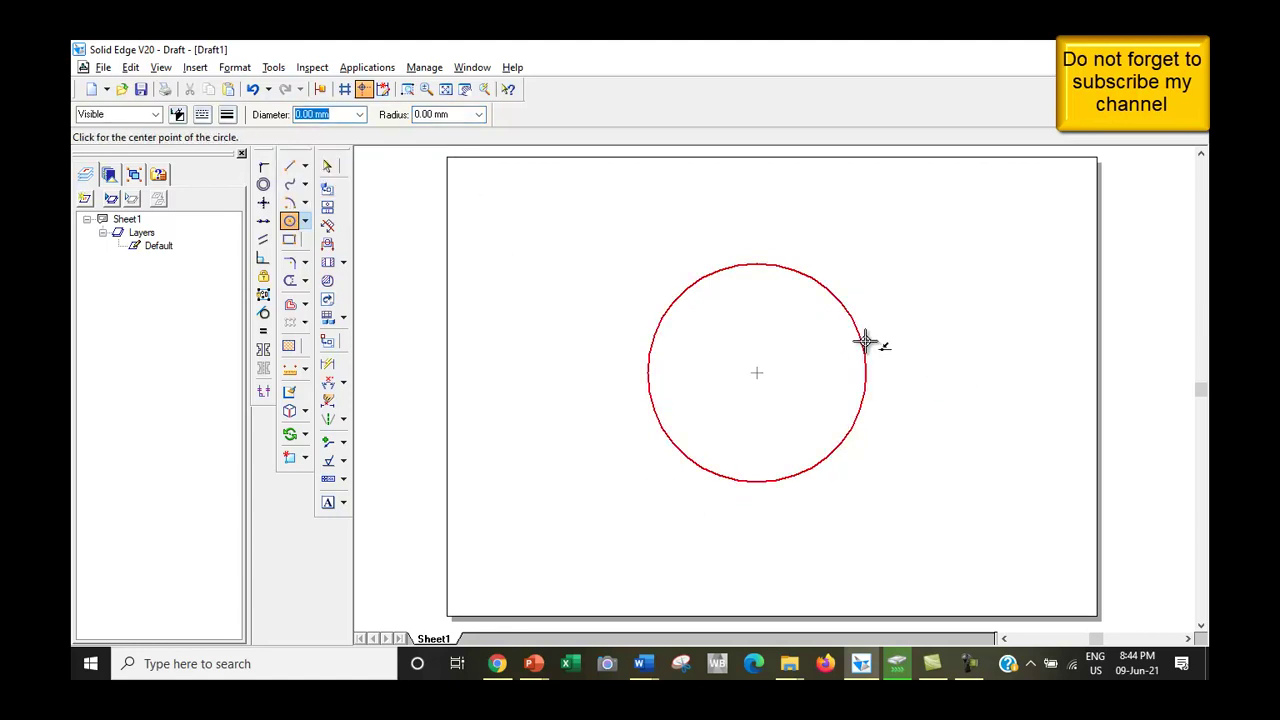
pyautogui.click(865, 372)
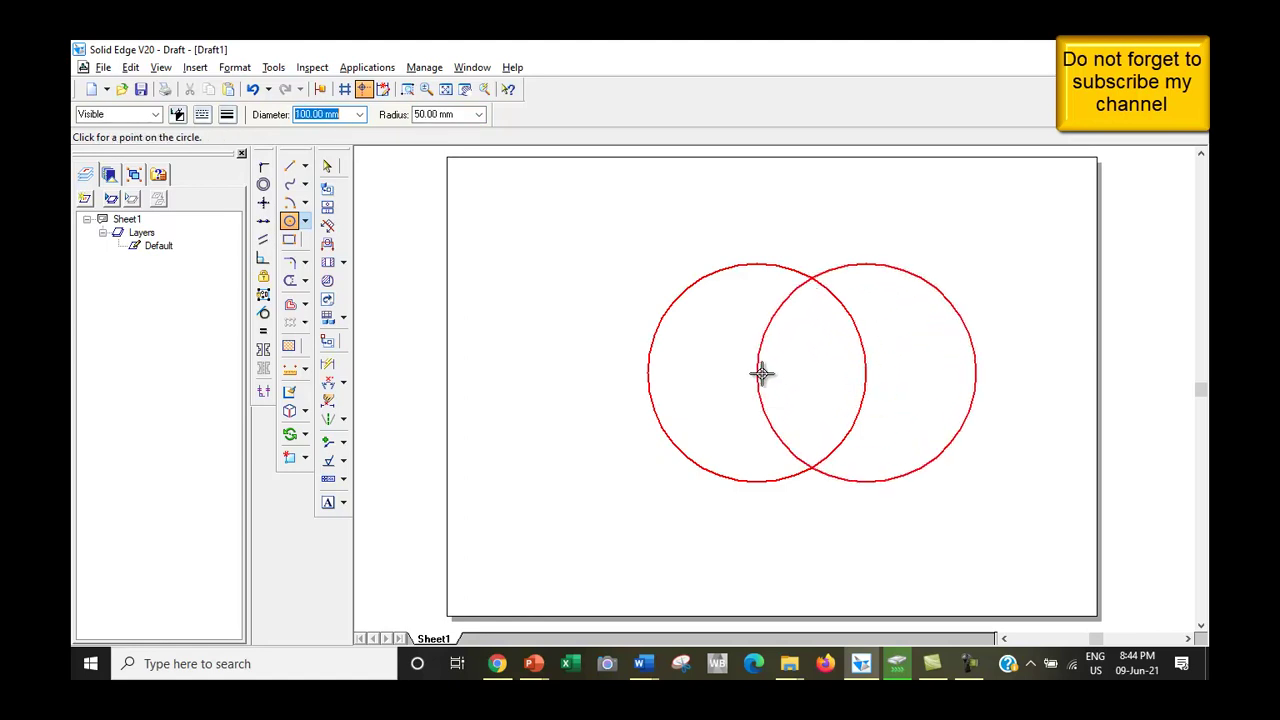
pyautogui.click(760, 373)
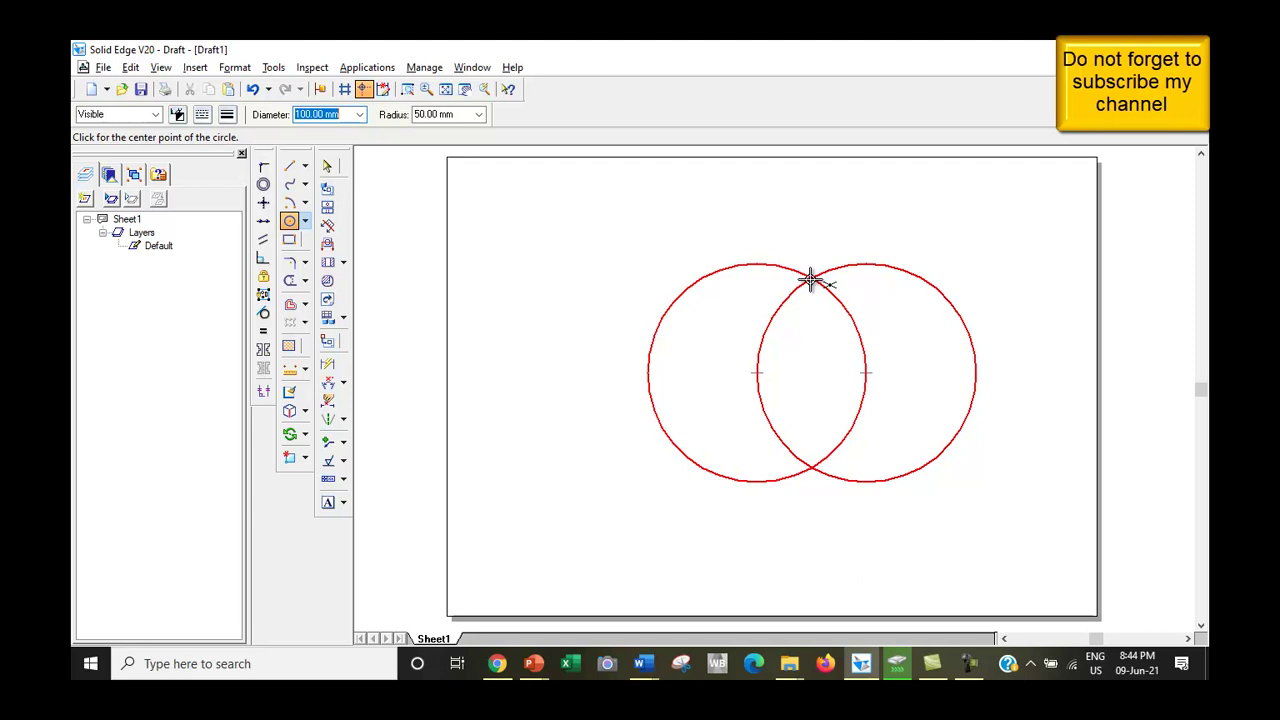
pyautogui.click(811, 278)
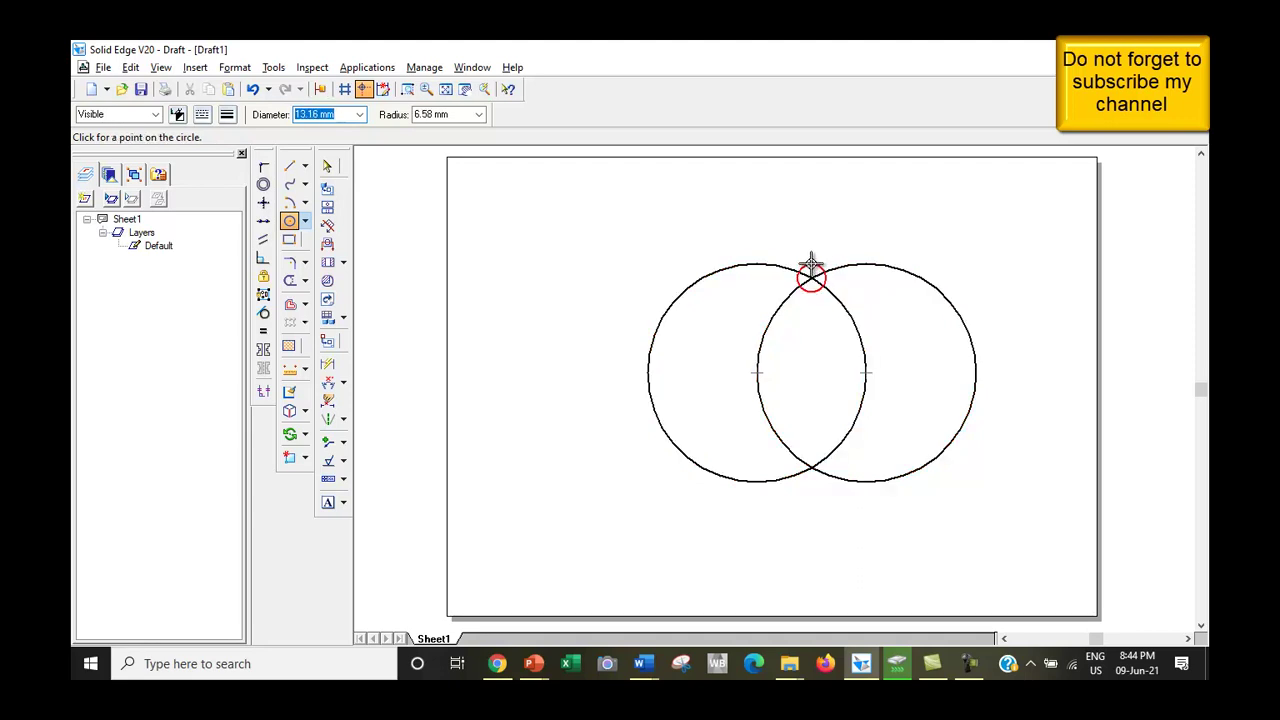
pyautogui.click(757, 373)
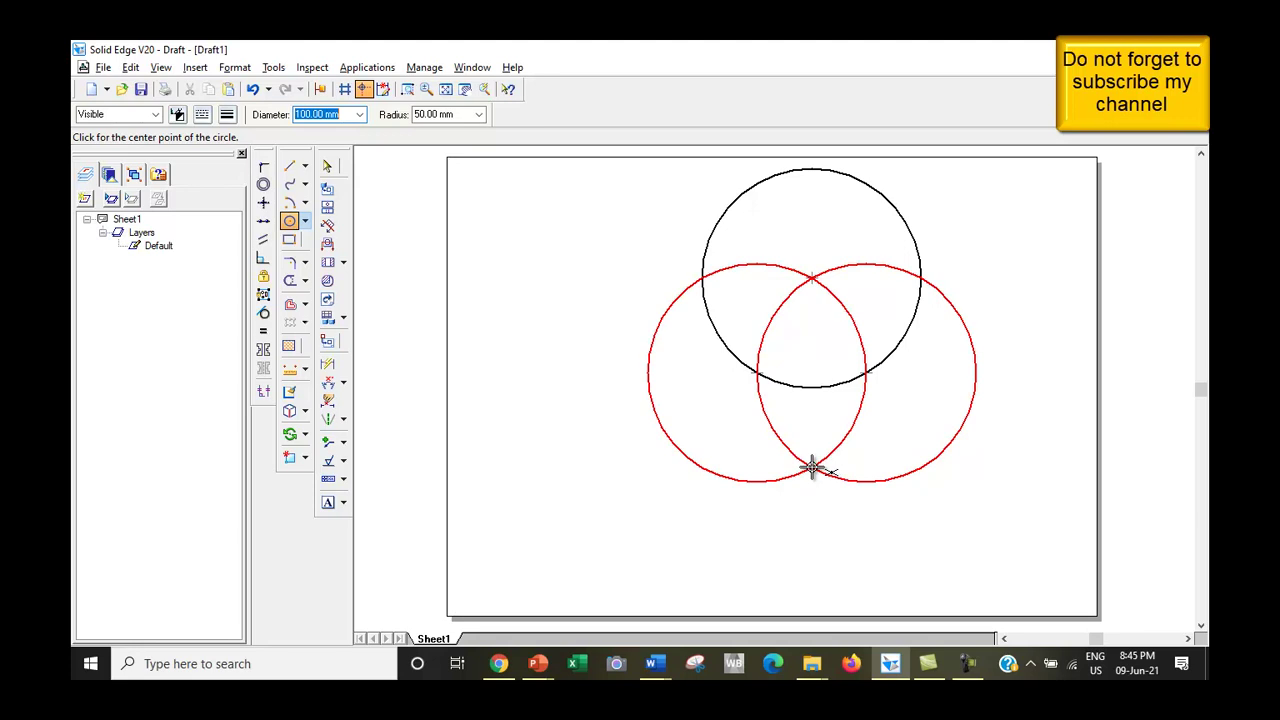
pyautogui.click(812, 467)
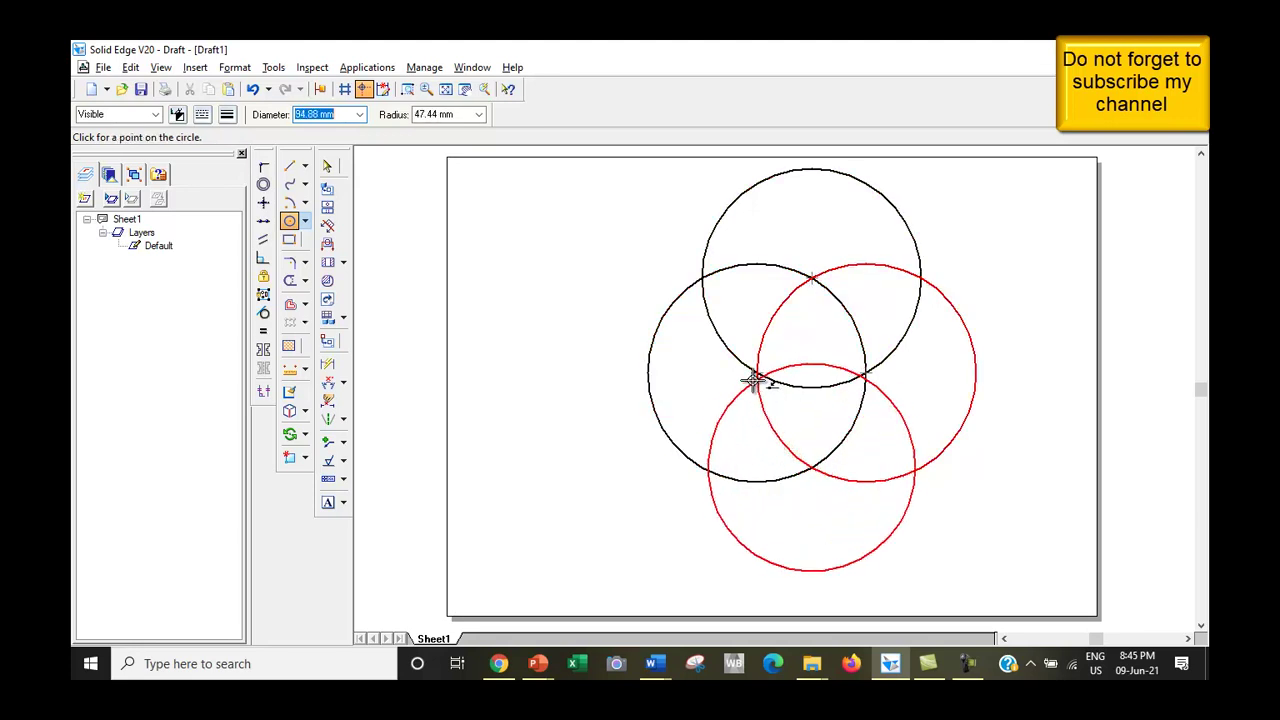
pyautogui.click(750, 375)
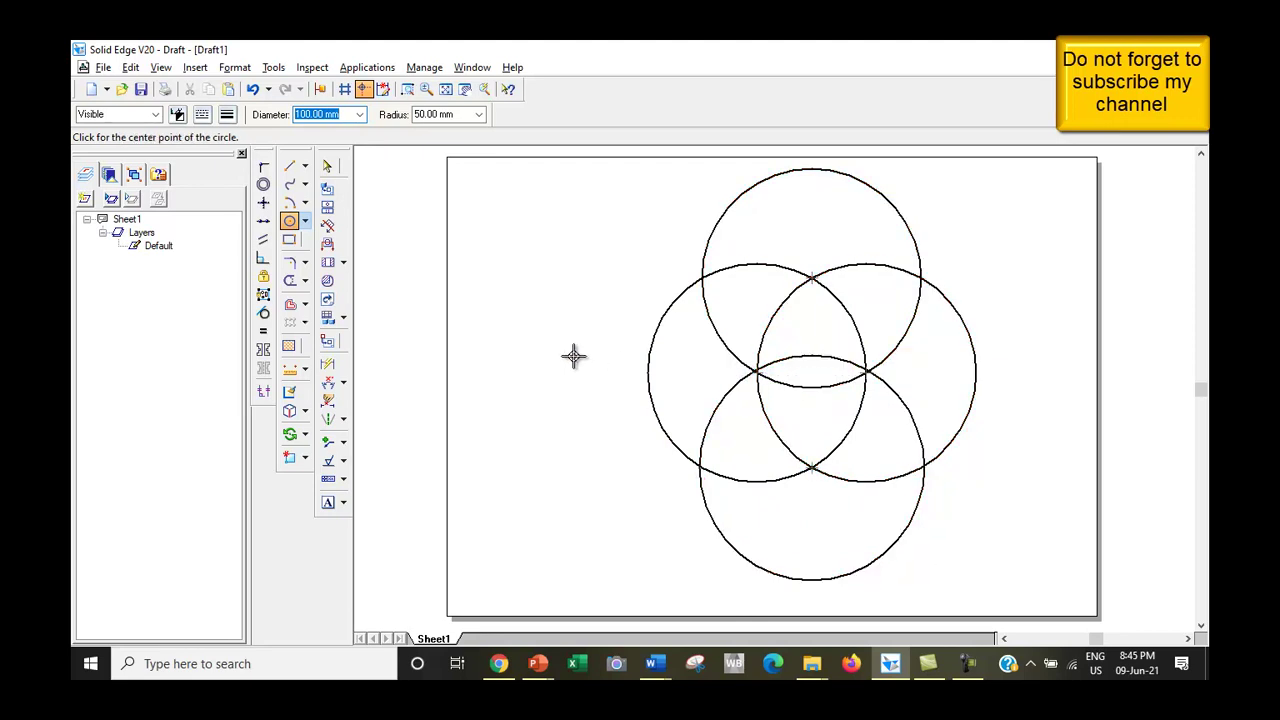
# - Draw the upper-left, left and lower-left 100 mm circles, each passing through the central circle's centre
pyautogui.click(702, 278)
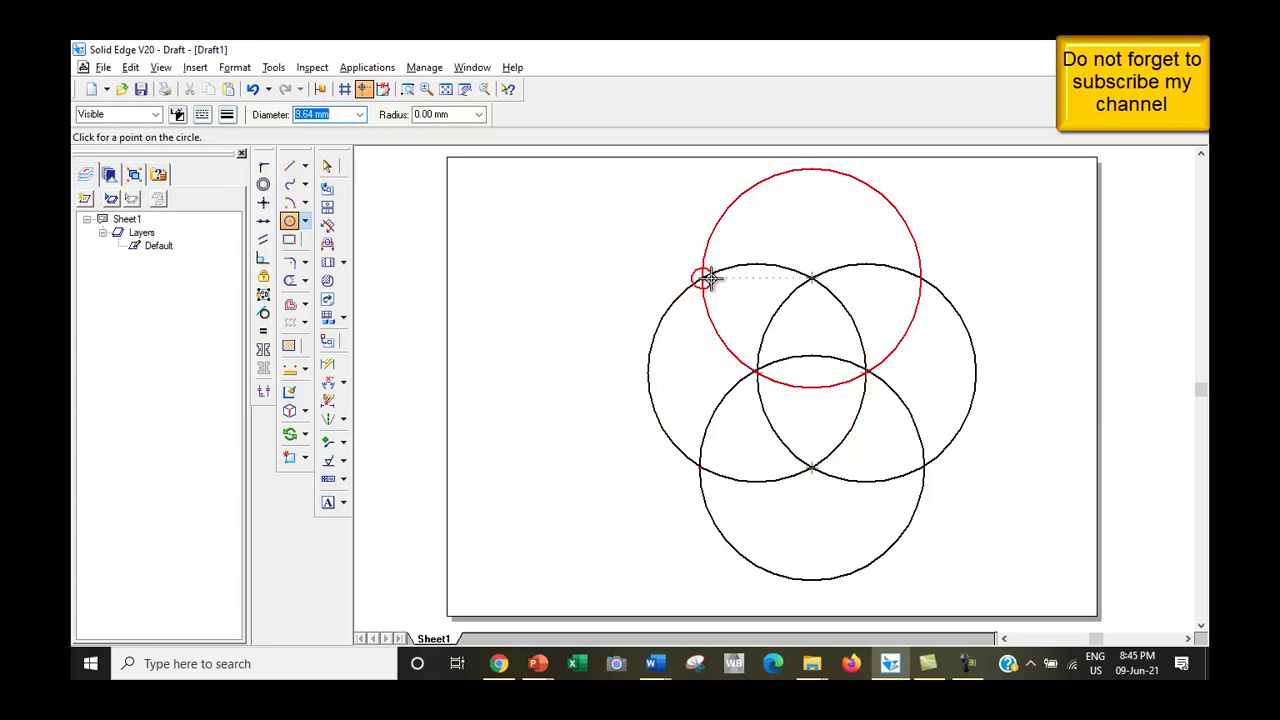
pyautogui.click(766, 368)
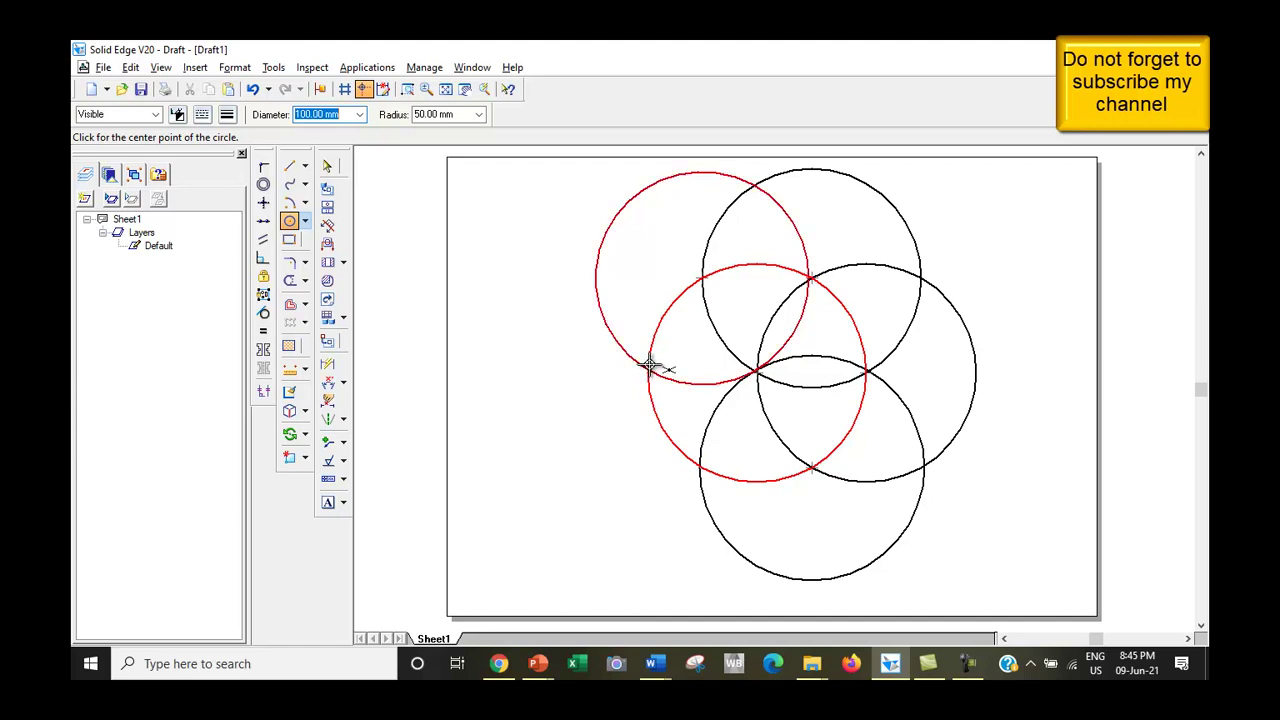
pyautogui.click(649, 367)
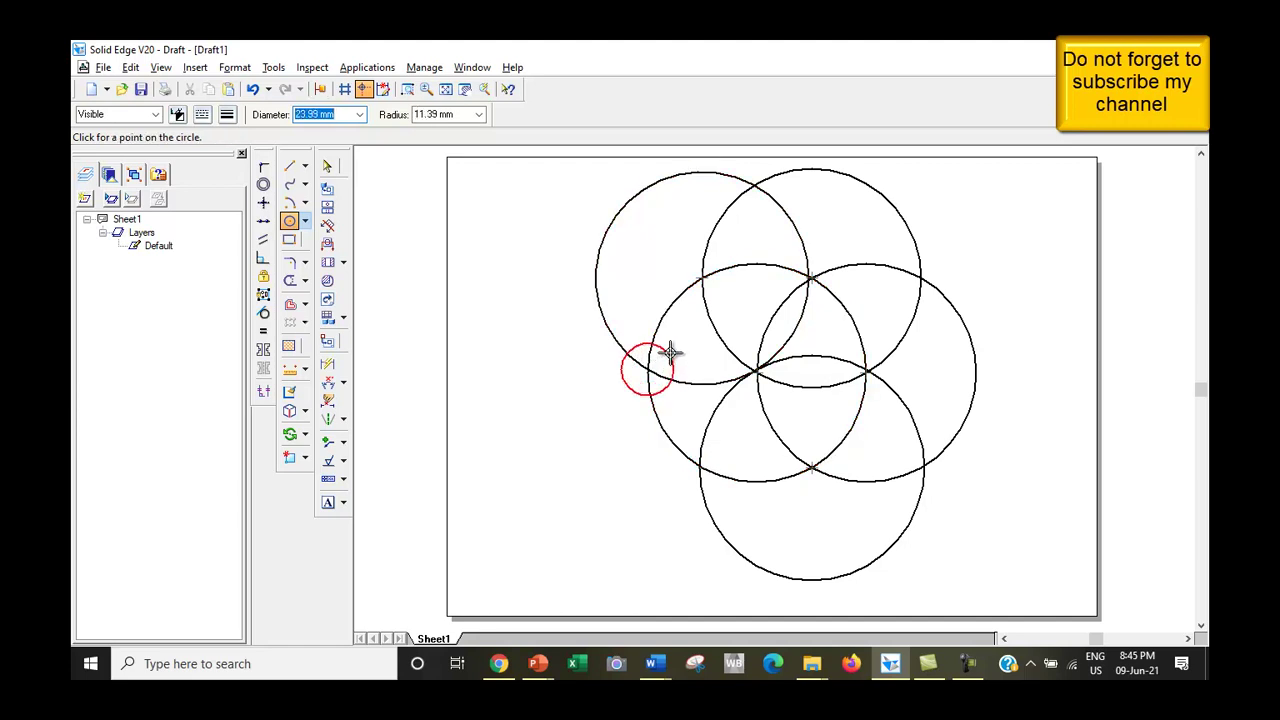
pyautogui.click(757, 368)
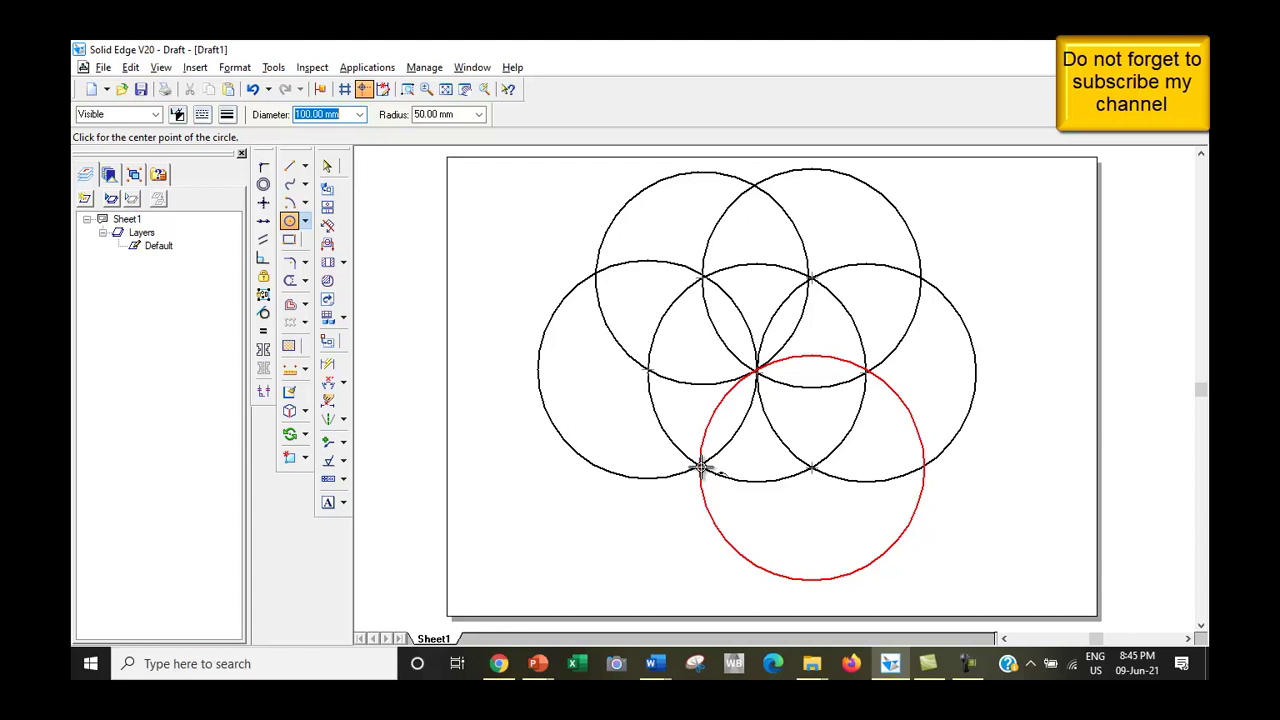
pyautogui.click(701, 465)
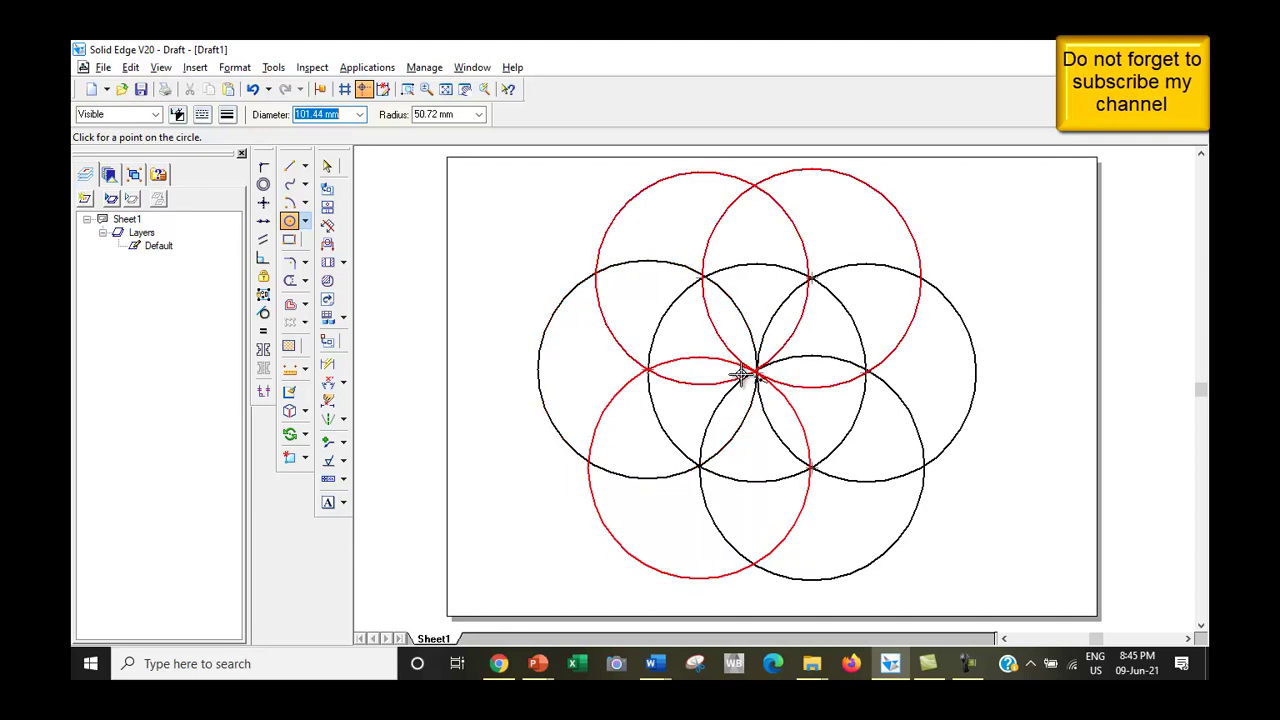
pyautogui.click(741, 374)
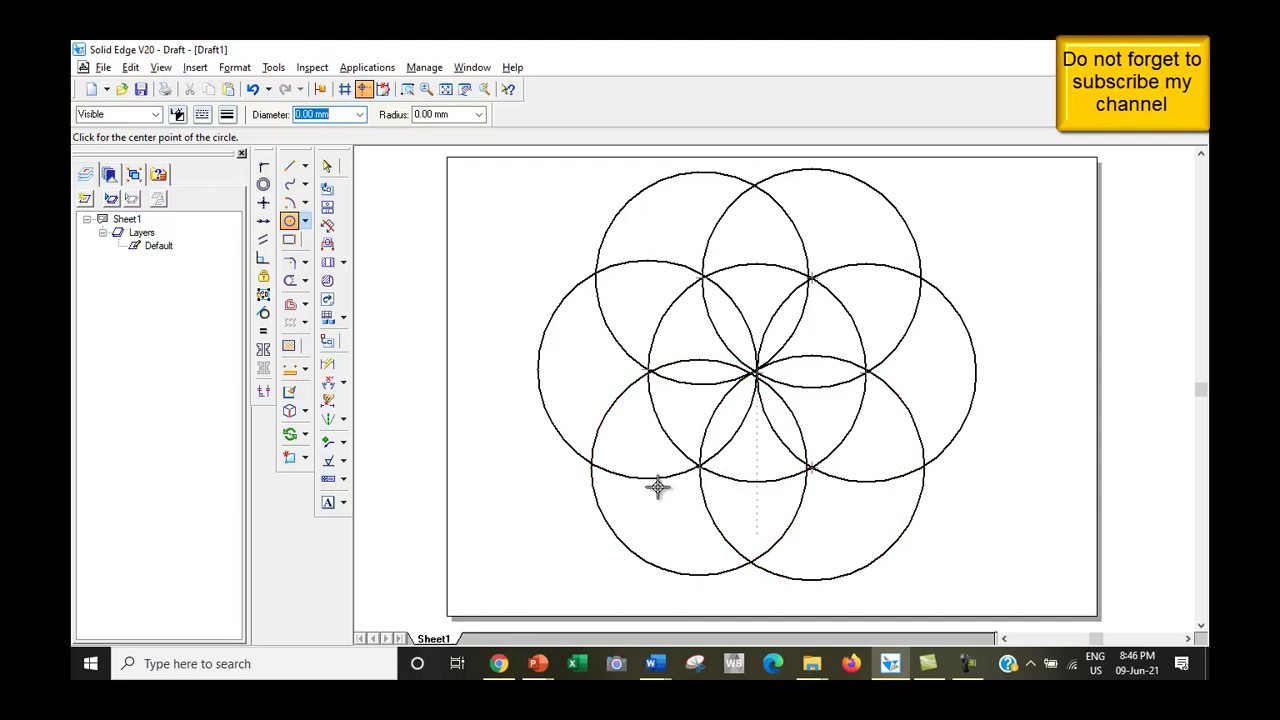
# - Trim the outermost arcs of the right, top, left, lower-left and lower-right circles
pyautogui.click(289, 280)
pyautogui.click(974, 384)
pyautogui.click(906, 233)
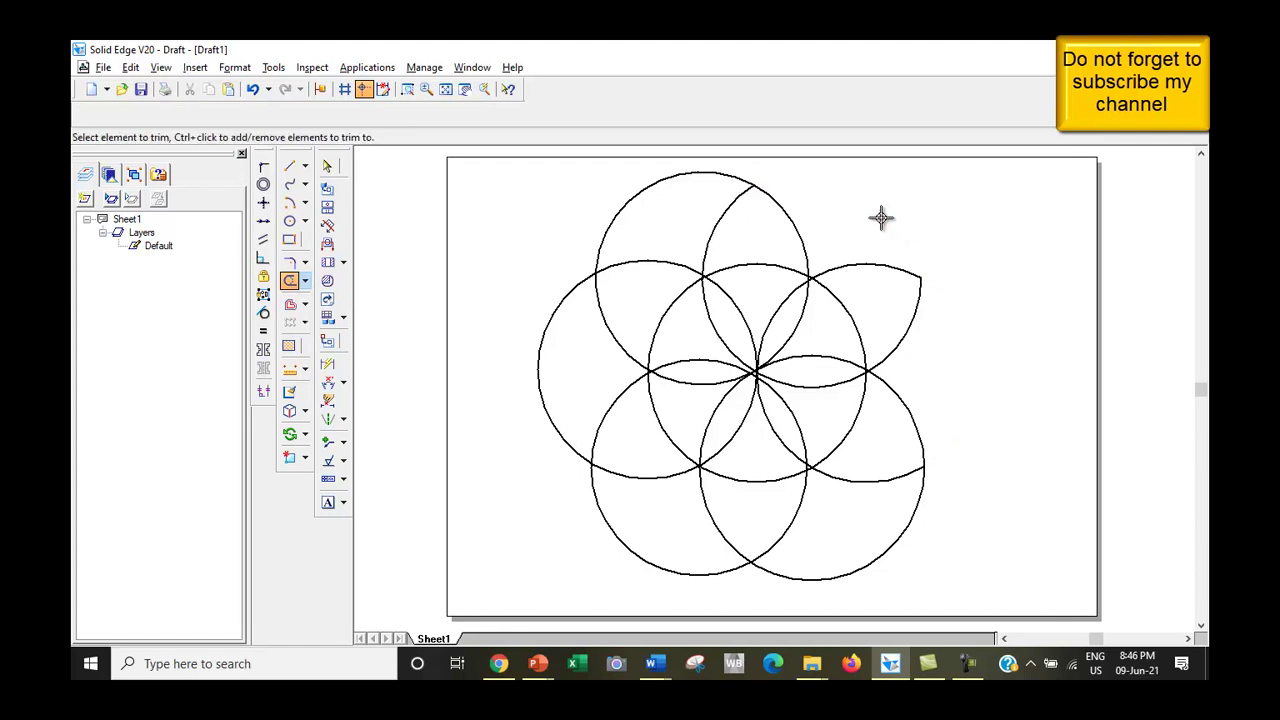
pyautogui.click(690, 173)
pyautogui.click(553, 305)
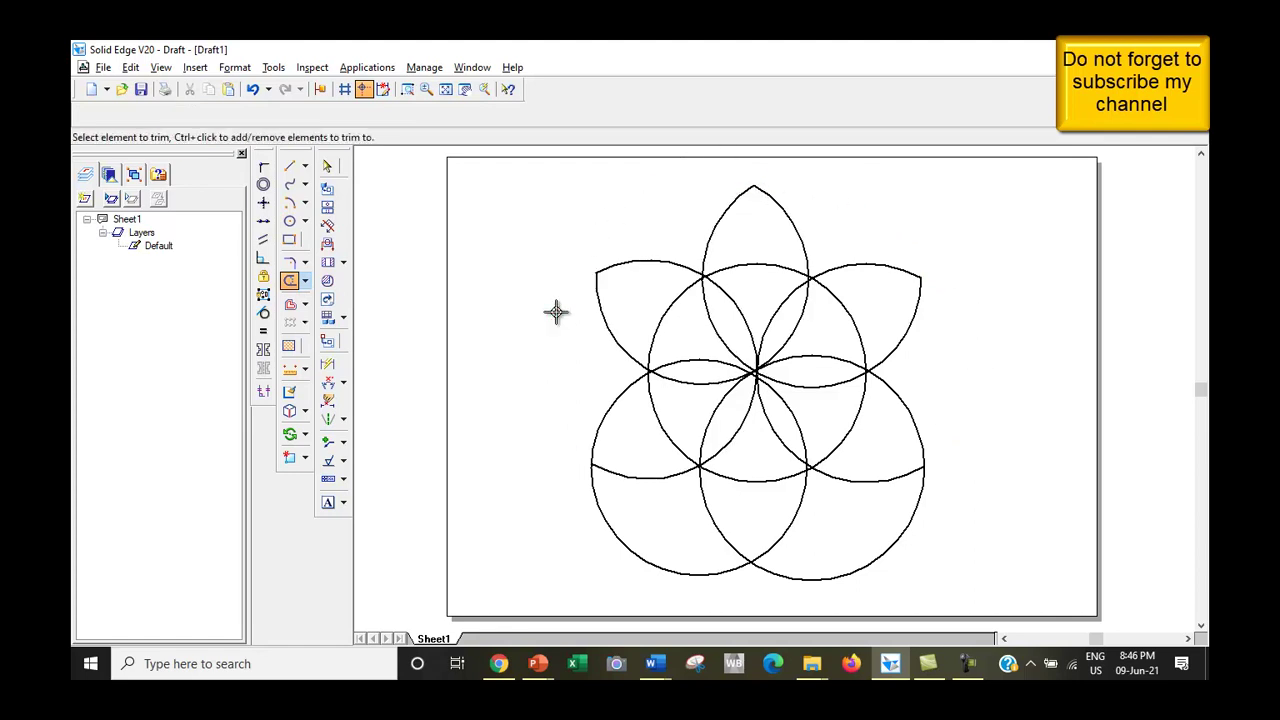
pyautogui.click(613, 522)
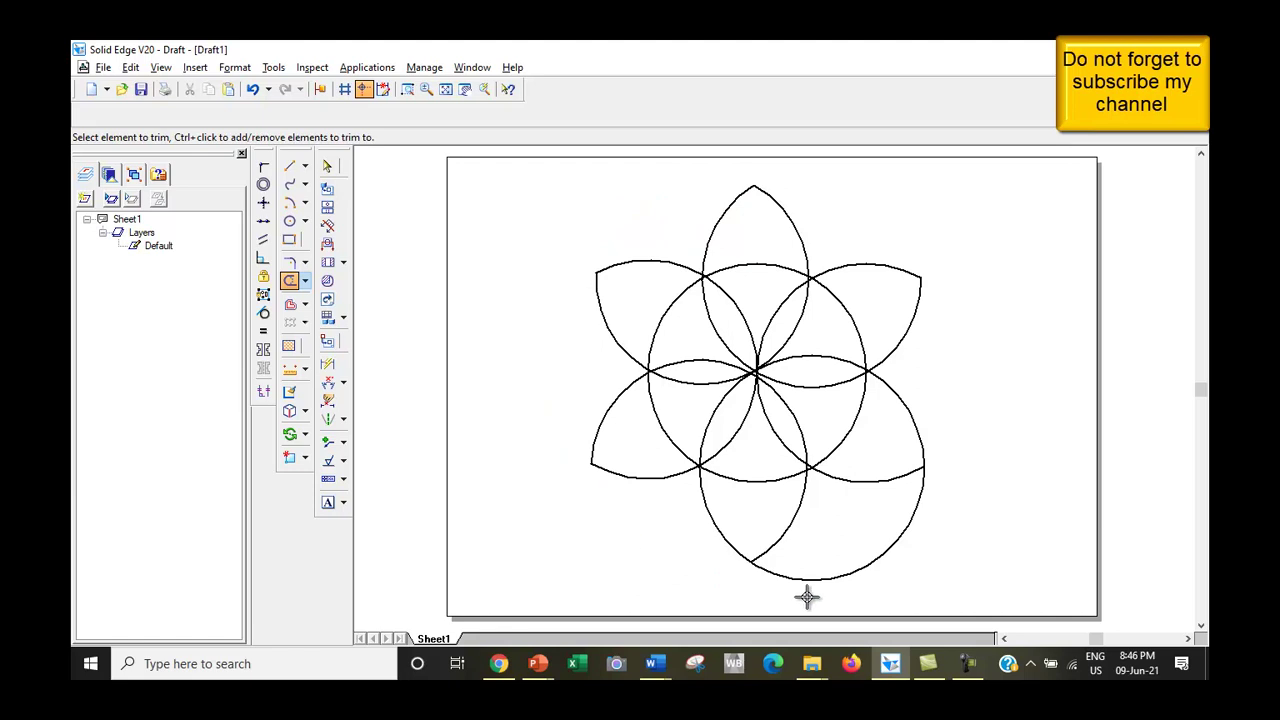
pyautogui.click(862, 566)
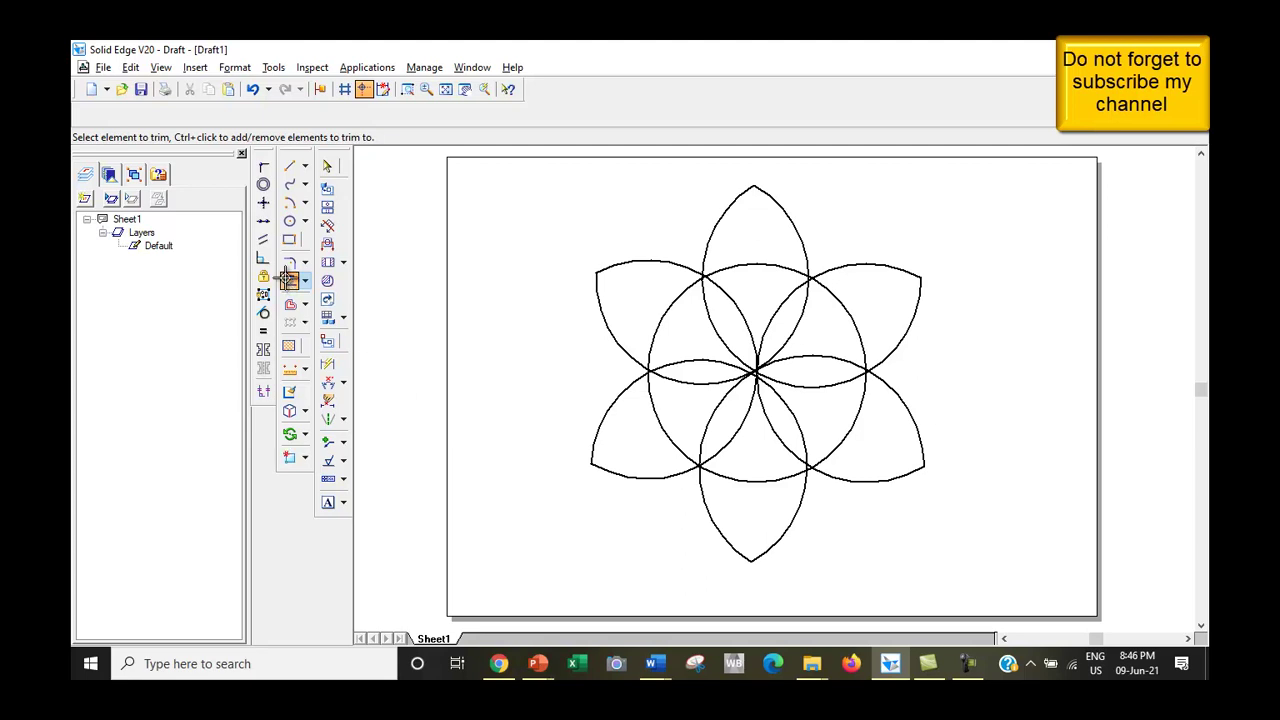
# - Trim the leftover upper-right and lower-right arcs and the central circle's arcs
pyautogui.click(771, 268)
pyautogui.click(838, 291)
pyautogui.click(859, 405)
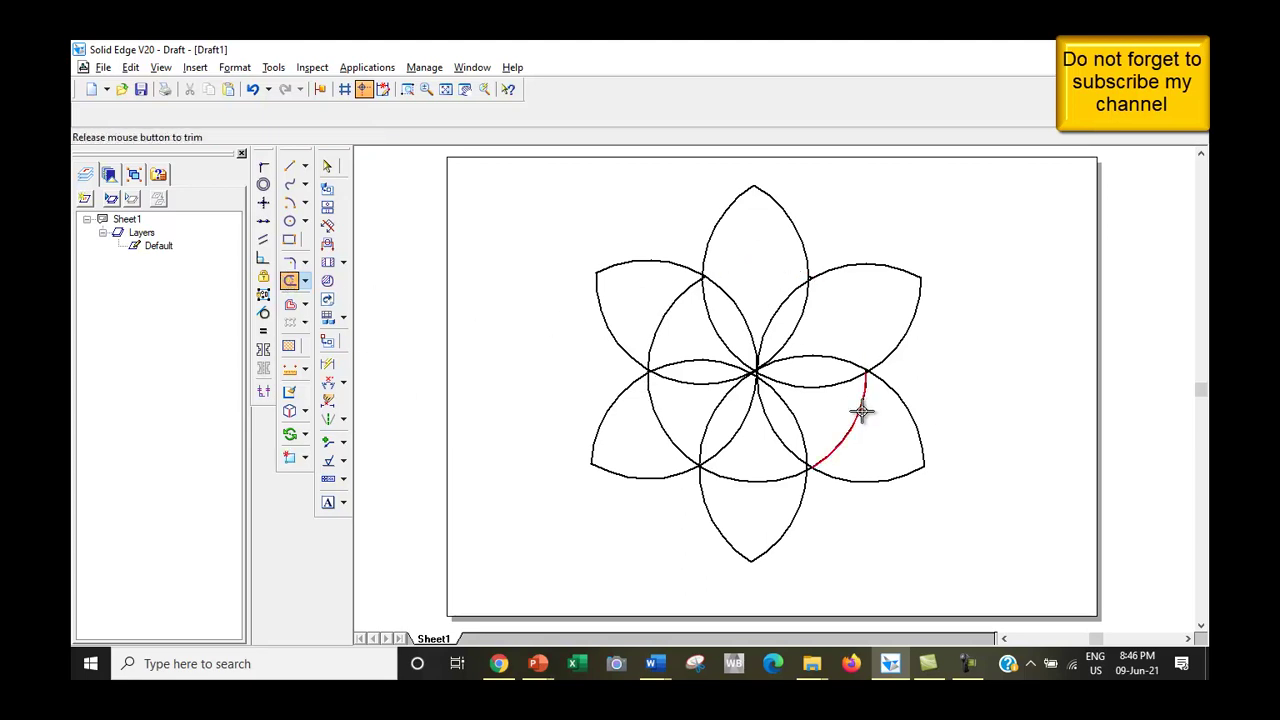
pyautogui.click(777, 479)
pyautogui.click(669, 435)
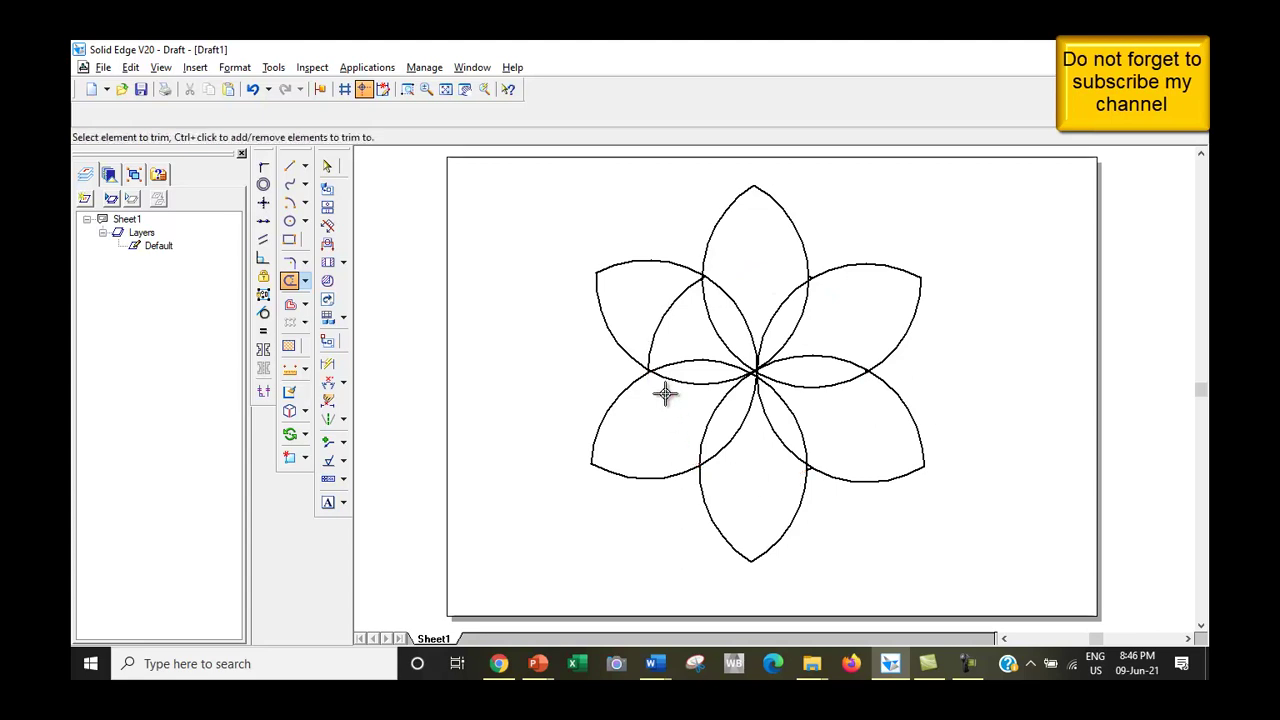
pyautogui.click(663, 319)
pyautogui.click(663, 316)
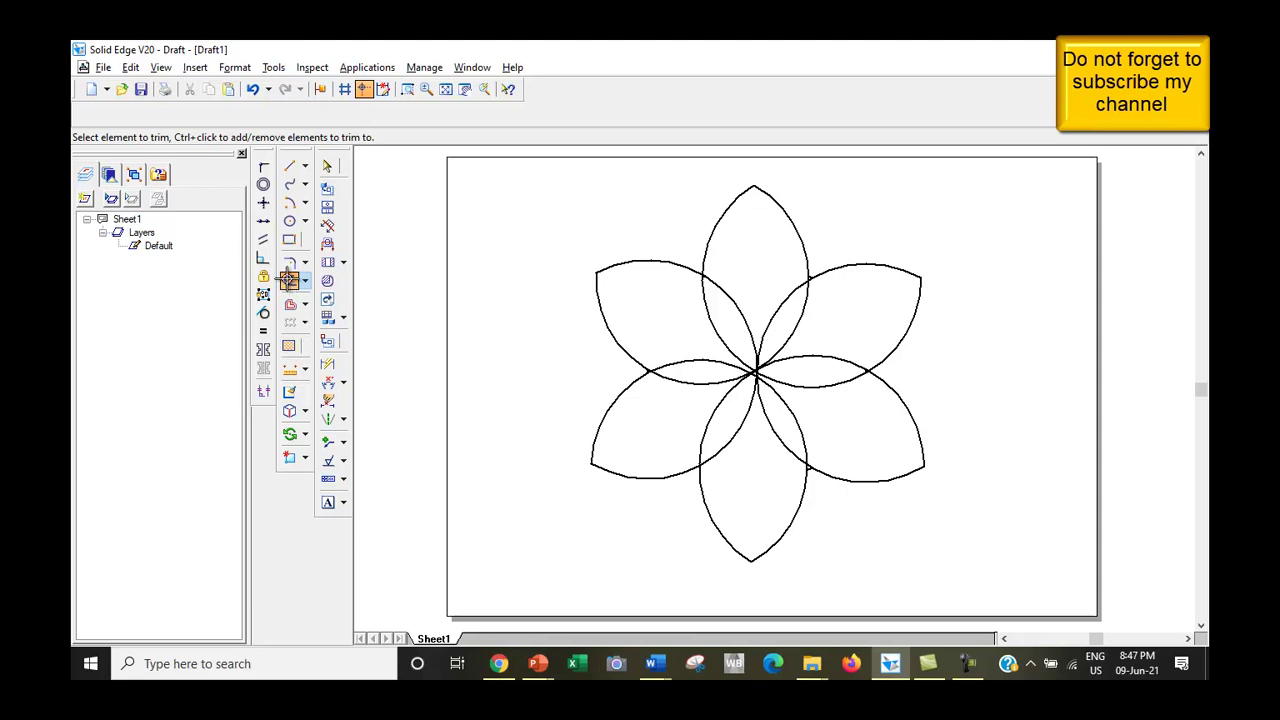
# - Trim the remaining outer arcs around each petal, working from the left petal round to the bottom-left
pyautogui.click(608, 326)
pyautogui.click(673, 262)
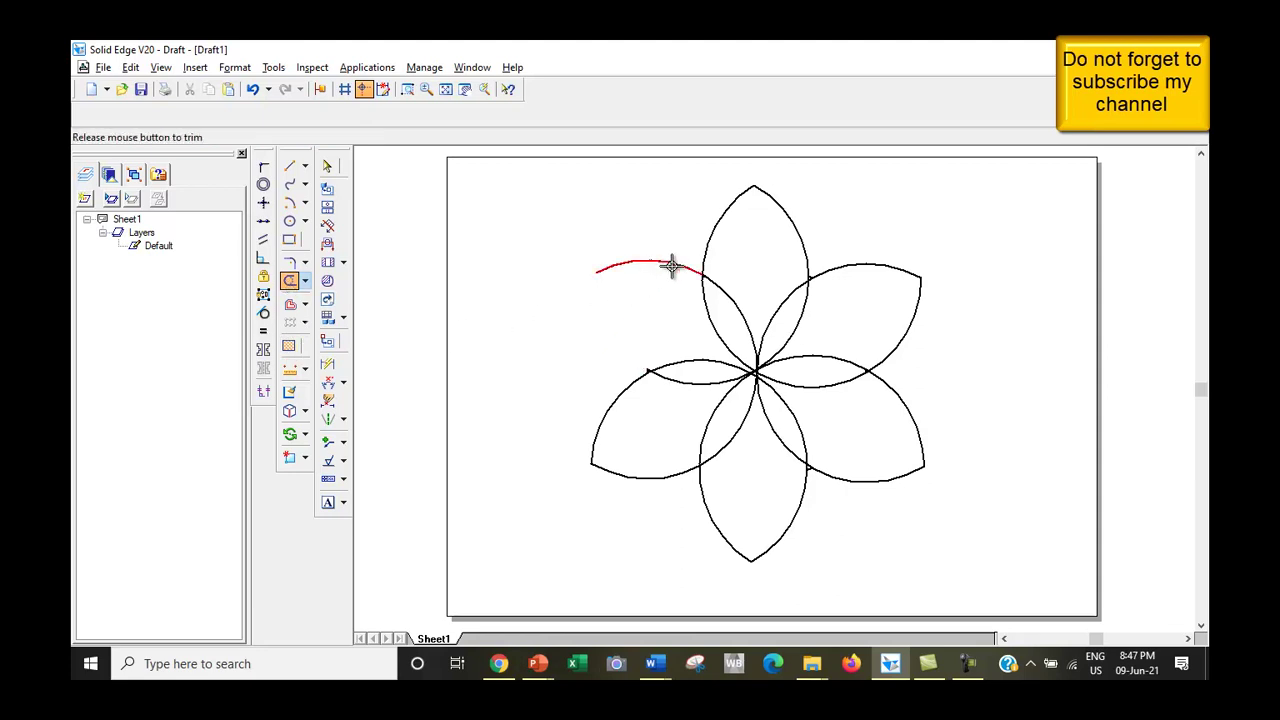
pyautogui.click(710, 250)
pyautogui.click(805, 242)
pyautogui.click(843, 264)
pyautogui.click(902, 346)
pyautogui.click(905, 404)
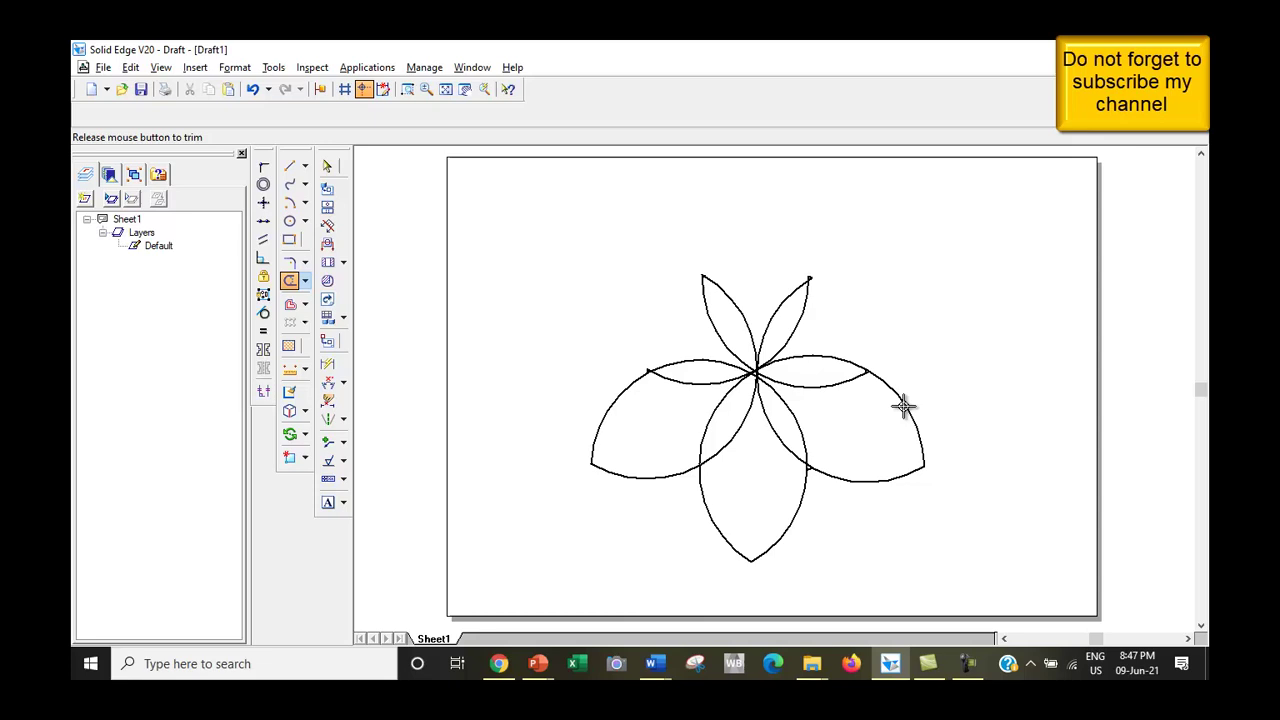
pyautogui.click(902, 476)
pyautogui.click(800, 517)
pyautogui.moveTo(760, 517)
pyautogui.mouseDown()
pyautogui.moveTo(708, 512)
pyautogui.moveTo(640, 462)
pyautogui.mouseUp()
pyautogui.click(598, 420)
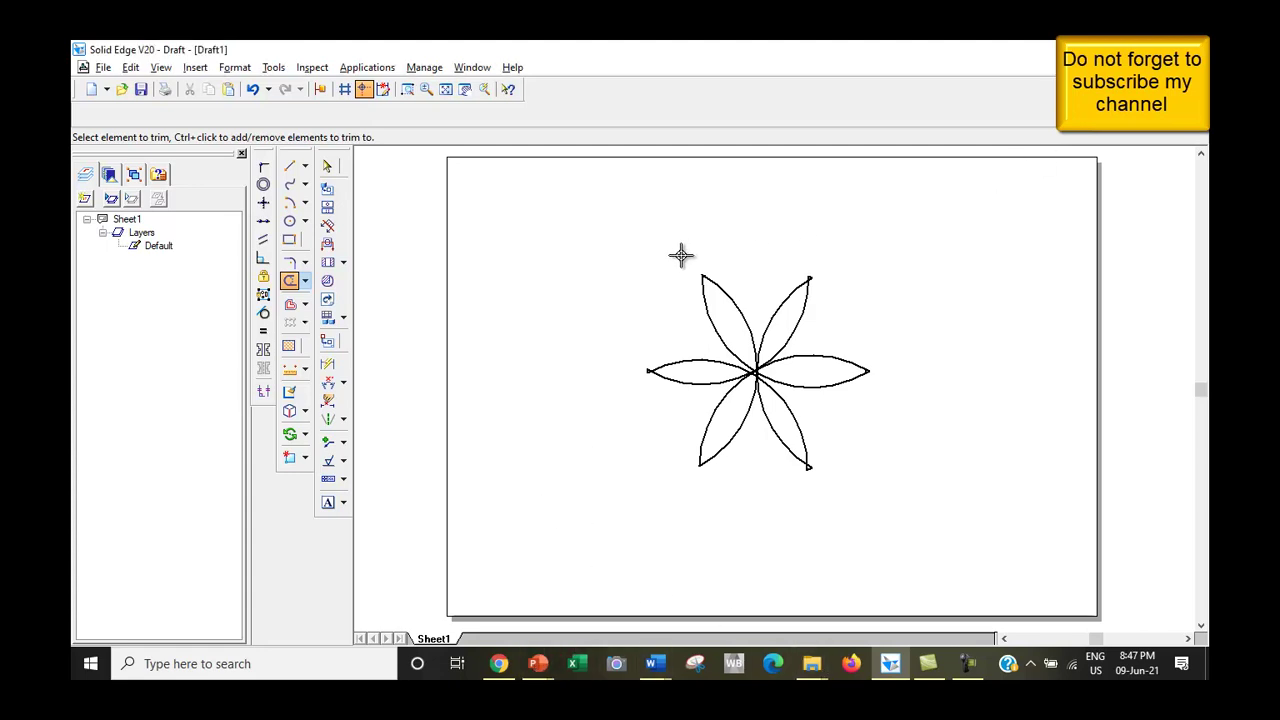
# - Fence-select the whole flower drawing and delete it
pyautogui.click(328, 168)
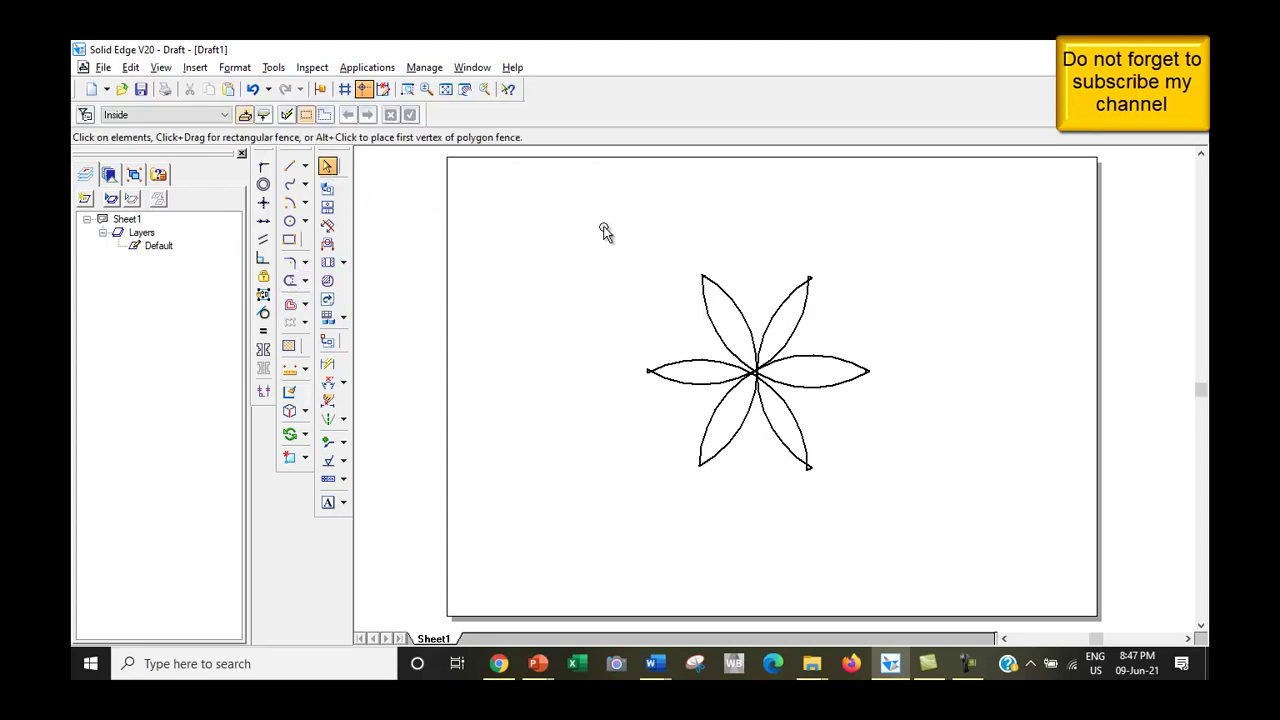
pyautogui.moveTo(602, 224); pyautogui.dragTo(899, 529)
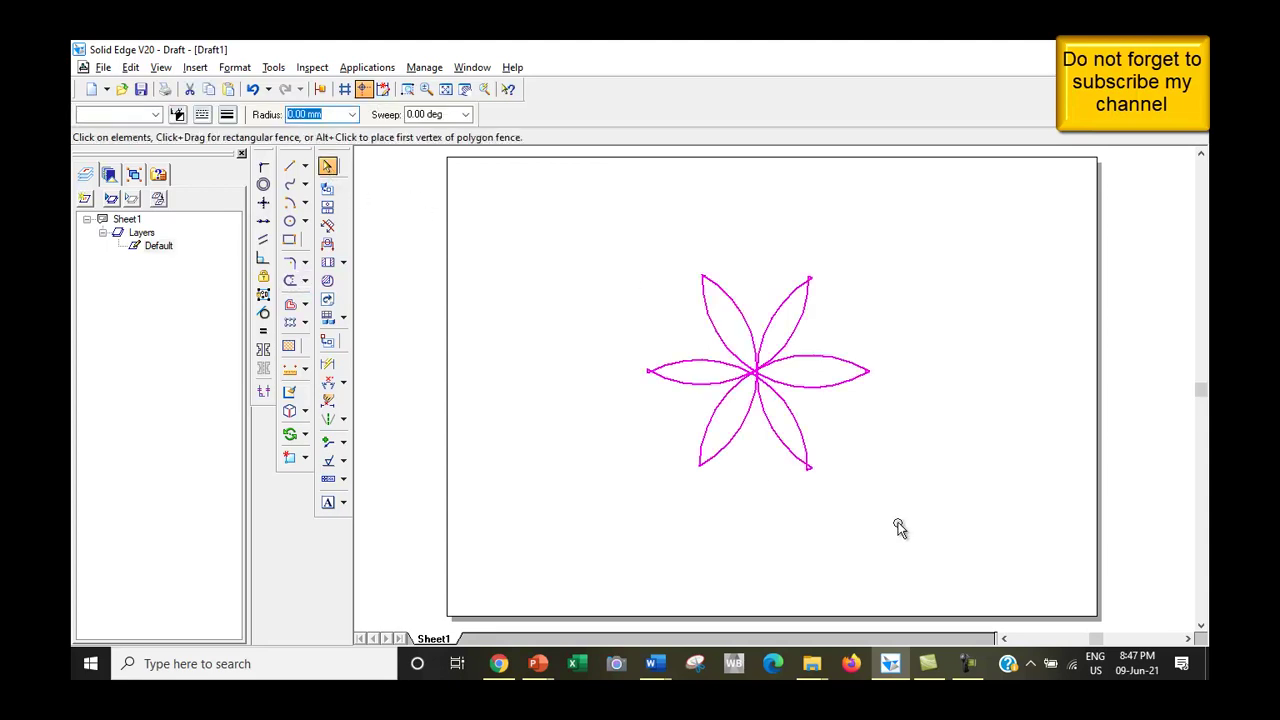
pyautogui.press('Delete')
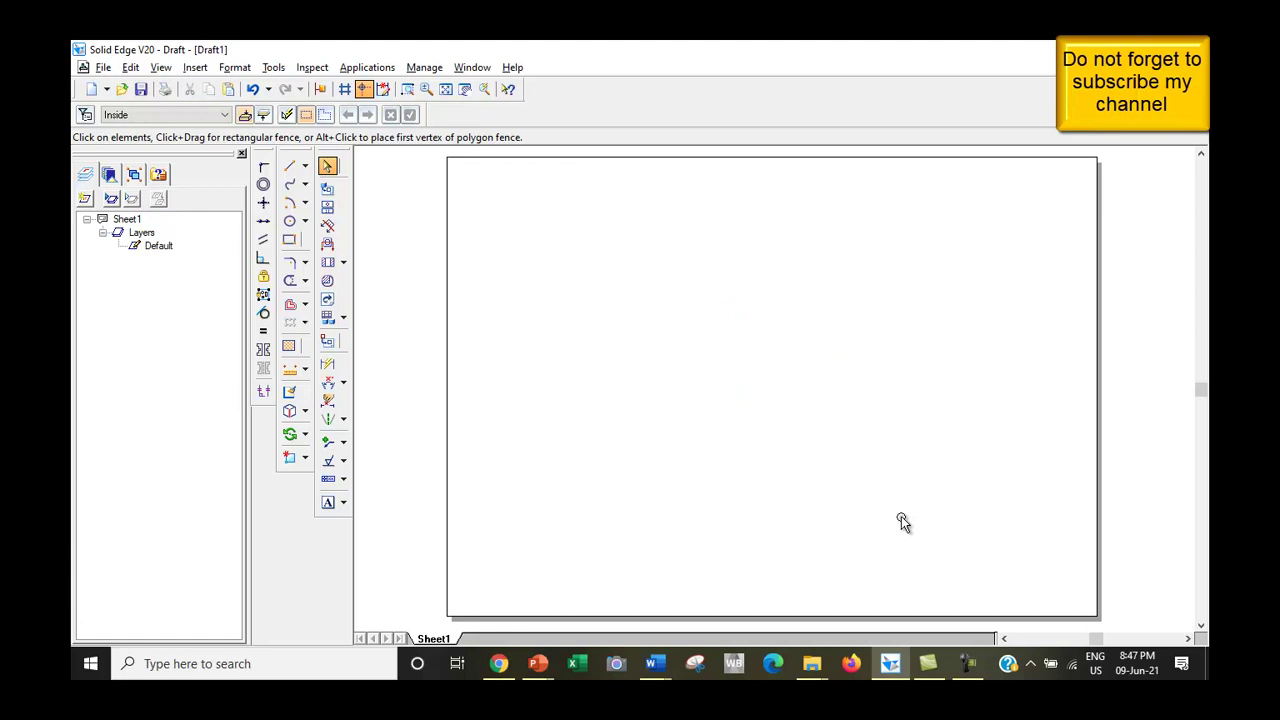
# - Draw a 100 mm central circle, plus circles centred on its right edge and top intersection
pyautogui.click(289, 221)
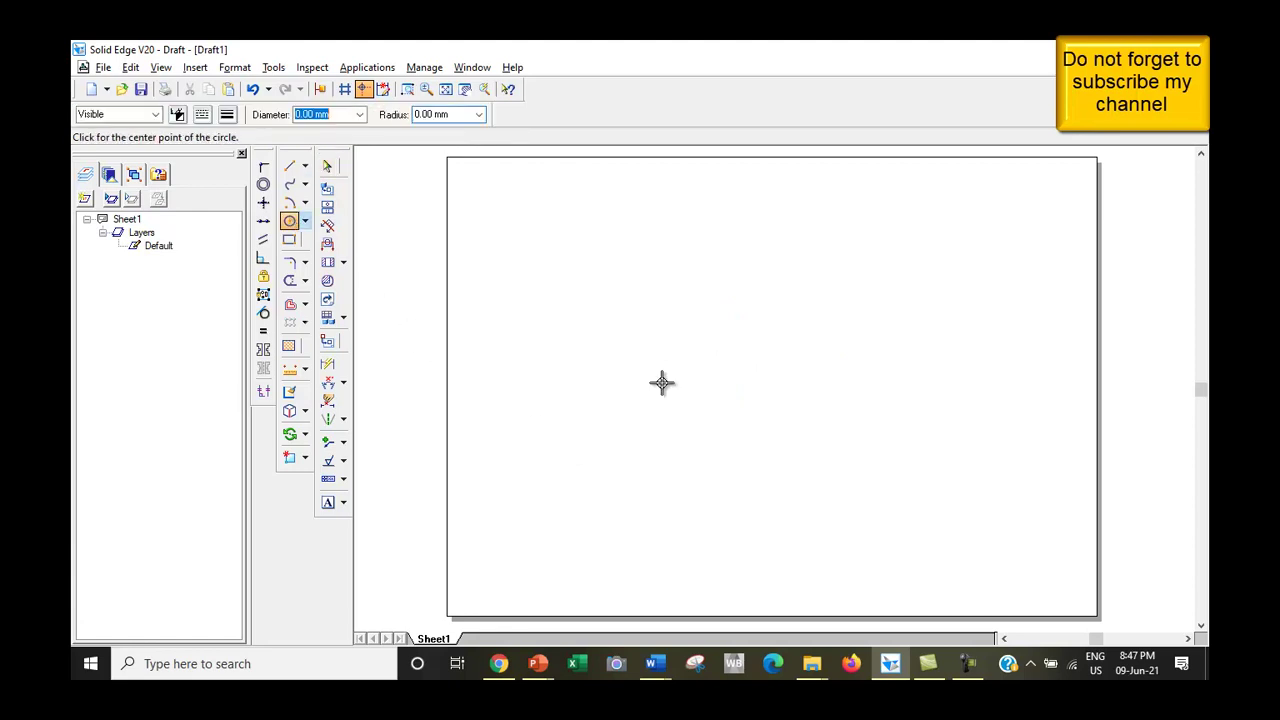
pyautogui.click(766, 364)
pyautogui.write('100')
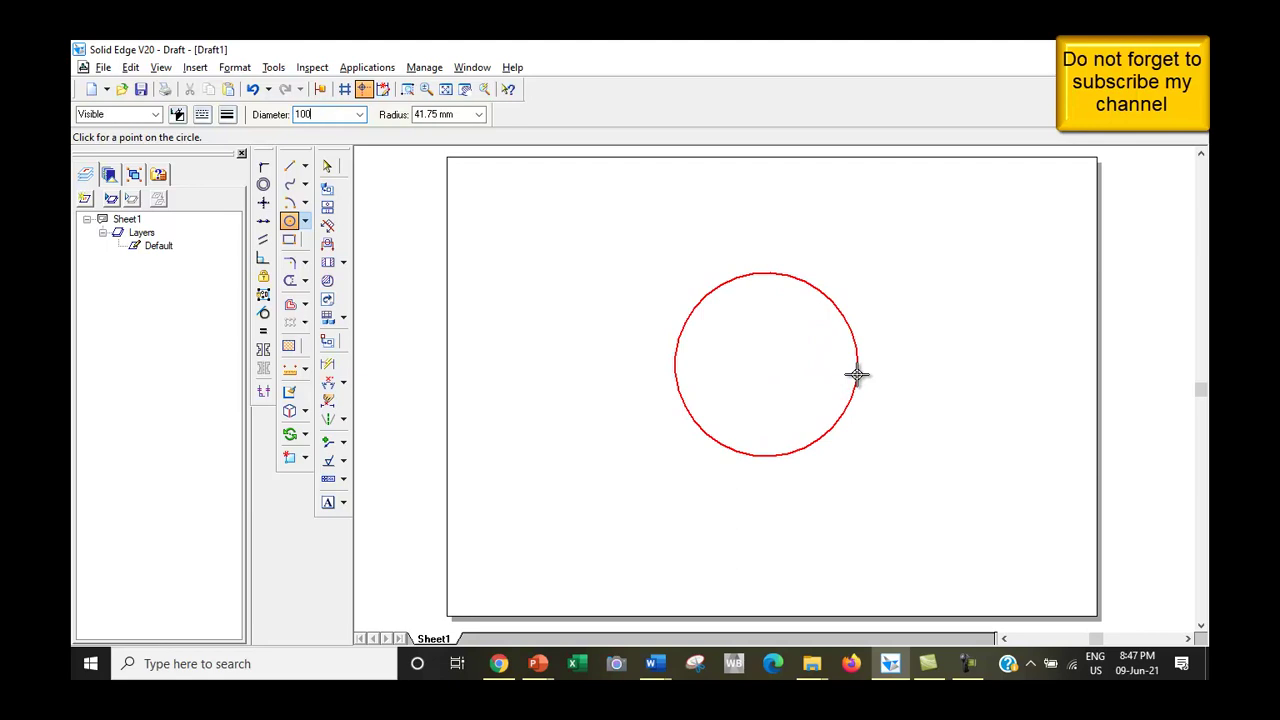
pyautogui.press('Return')
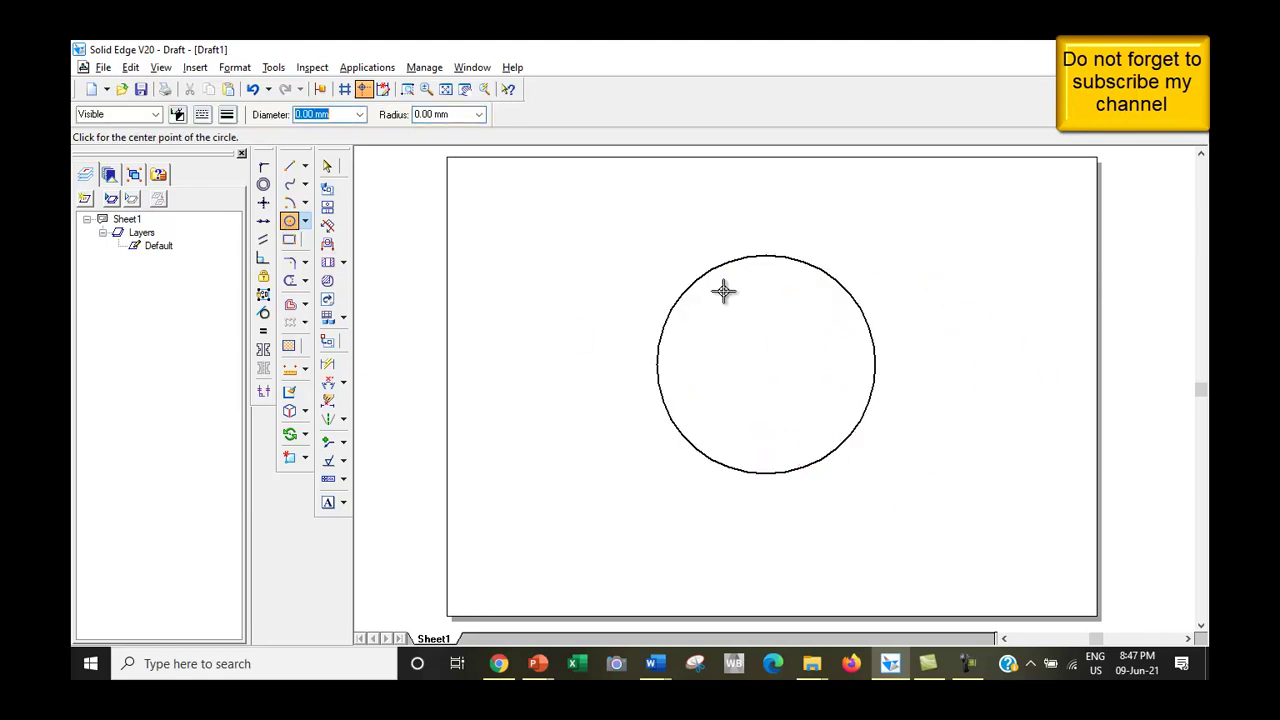
pyautogui.click(876, 364)
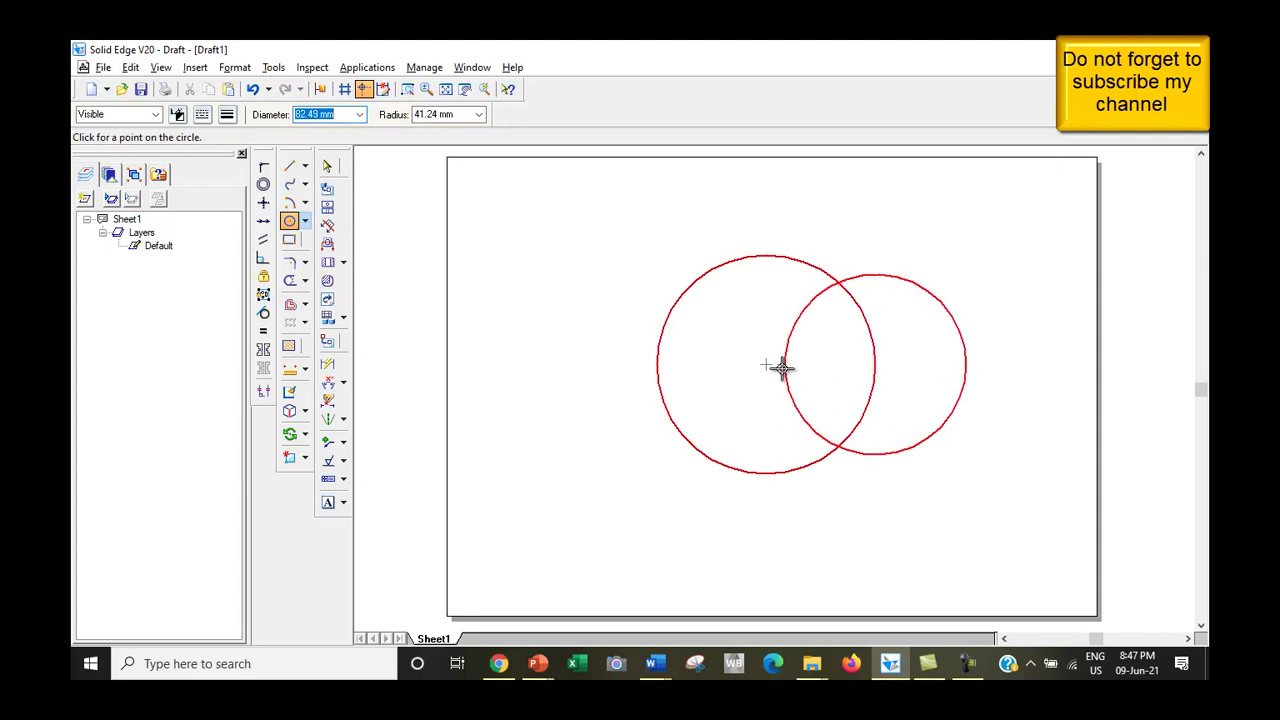
pyautogui.click(765, 364)
pyautogui.click(820, 269)
pyautogui.click(766, 363)
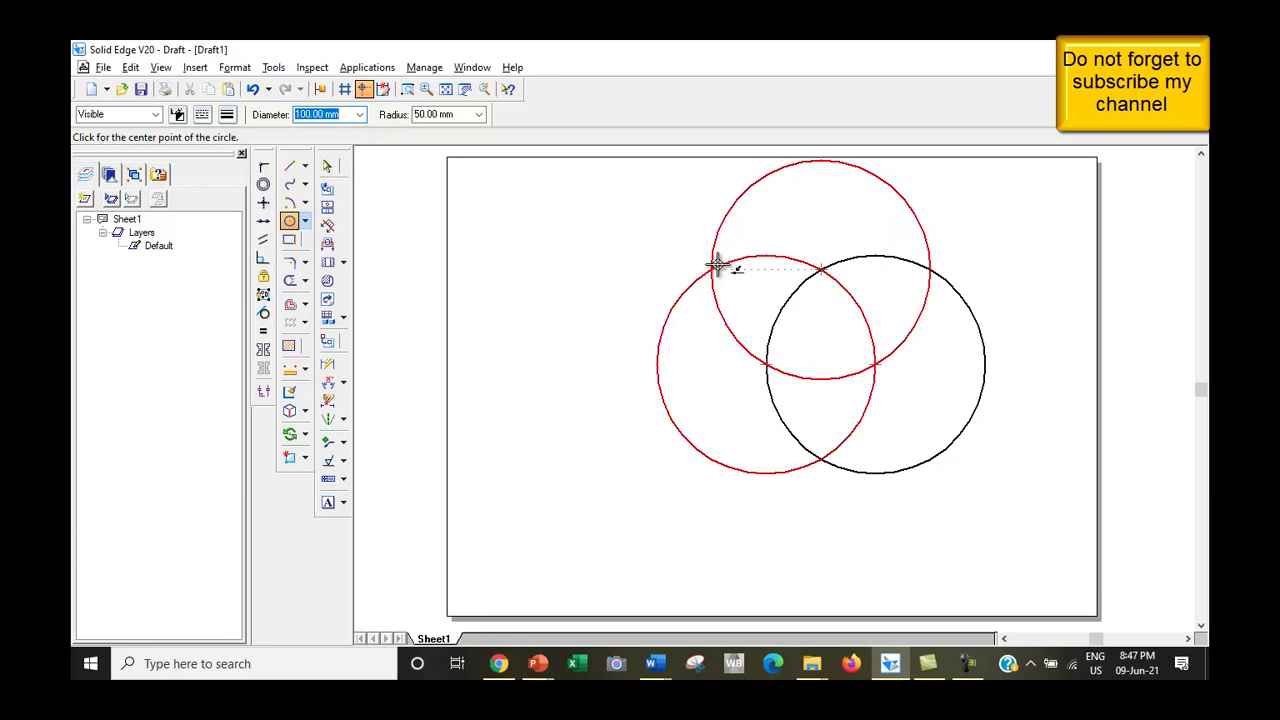
# - Add the remaining 100 mm circles through the centre, completing the ring of six around it
pyautogui.click(710, 268)
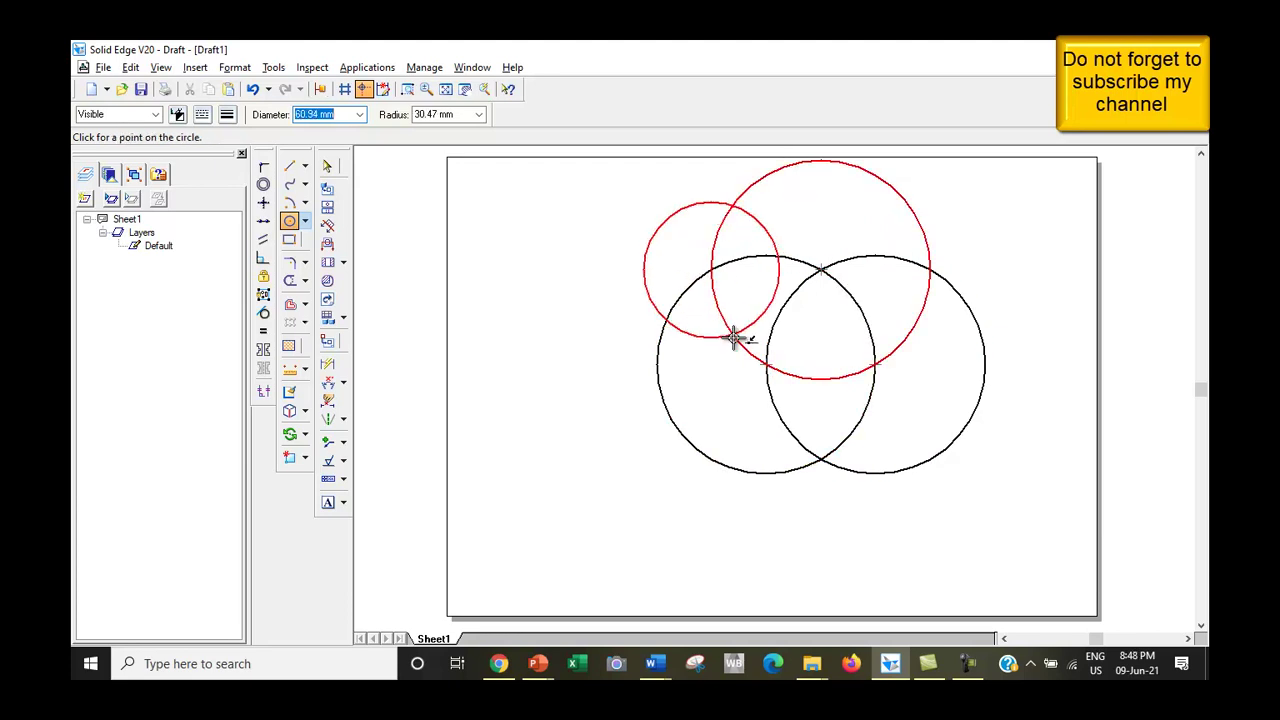
pyautogui.click(762, 365)
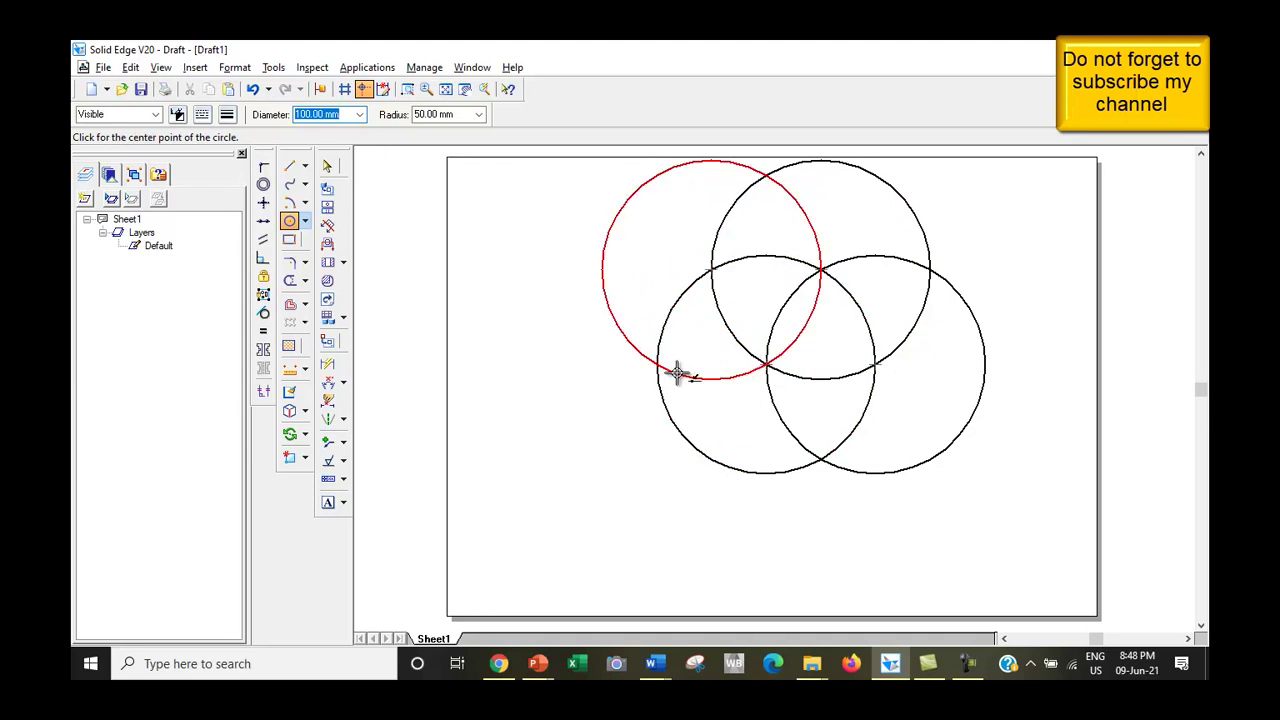
pyautogui.click(763, 369)
pyautogui.click(715, 455)
pyautogui.click(767, 366)
pyautogui.click(820, 460)
pyautogui.click(820, 460)
pyautogui.click(770, 366)
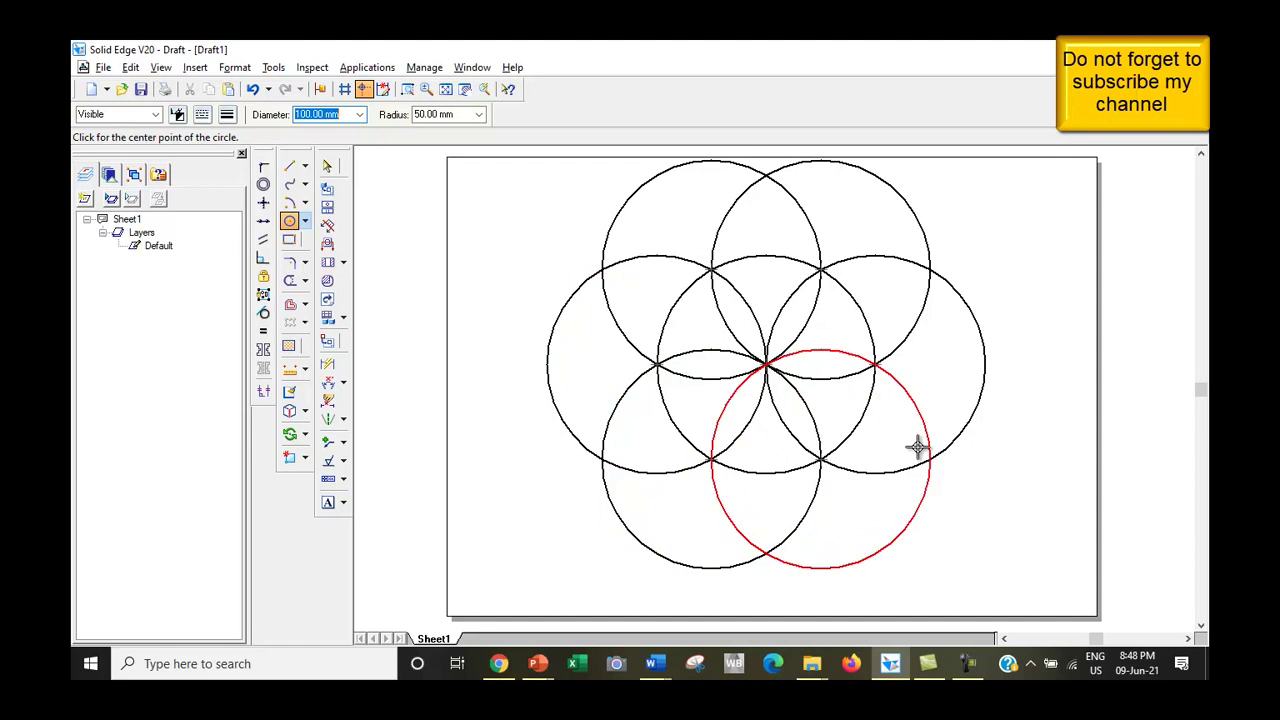
pyautogui.click(1021, 492)
pyautogui.press('Escape')
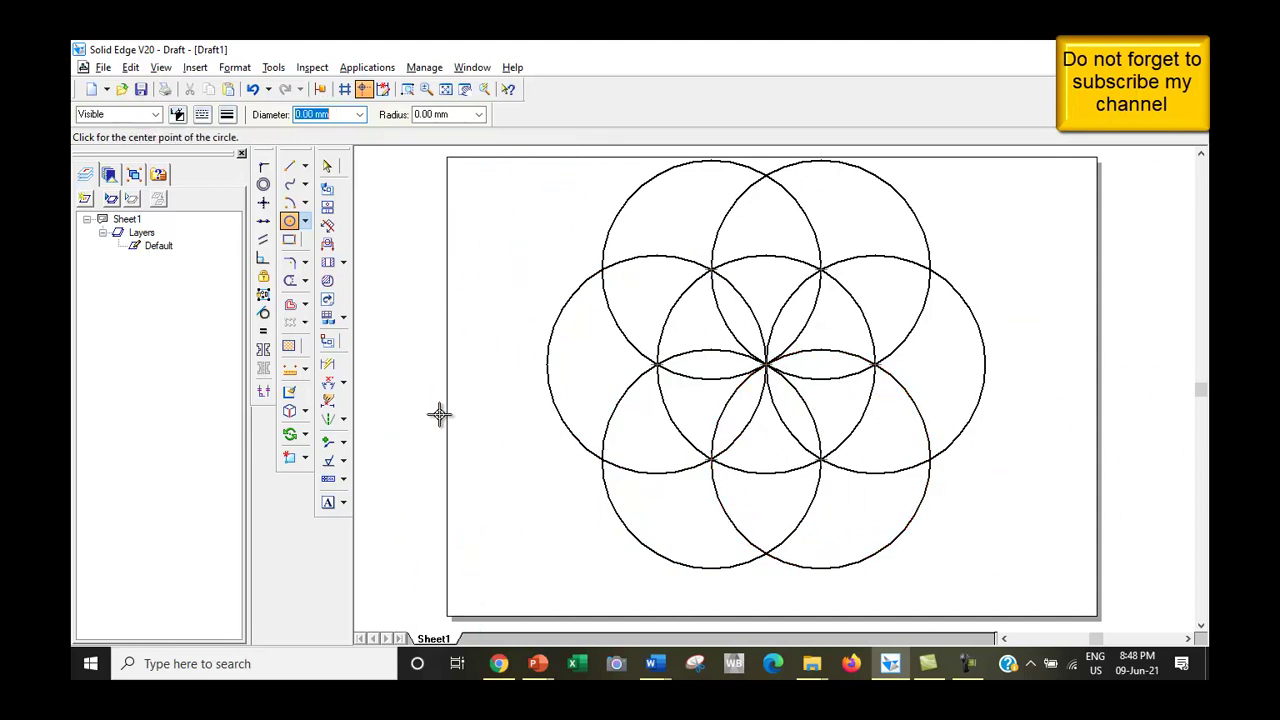
# - Trim away all the inner arcs lying inside the central circle
pyautogui.click(289, 280)
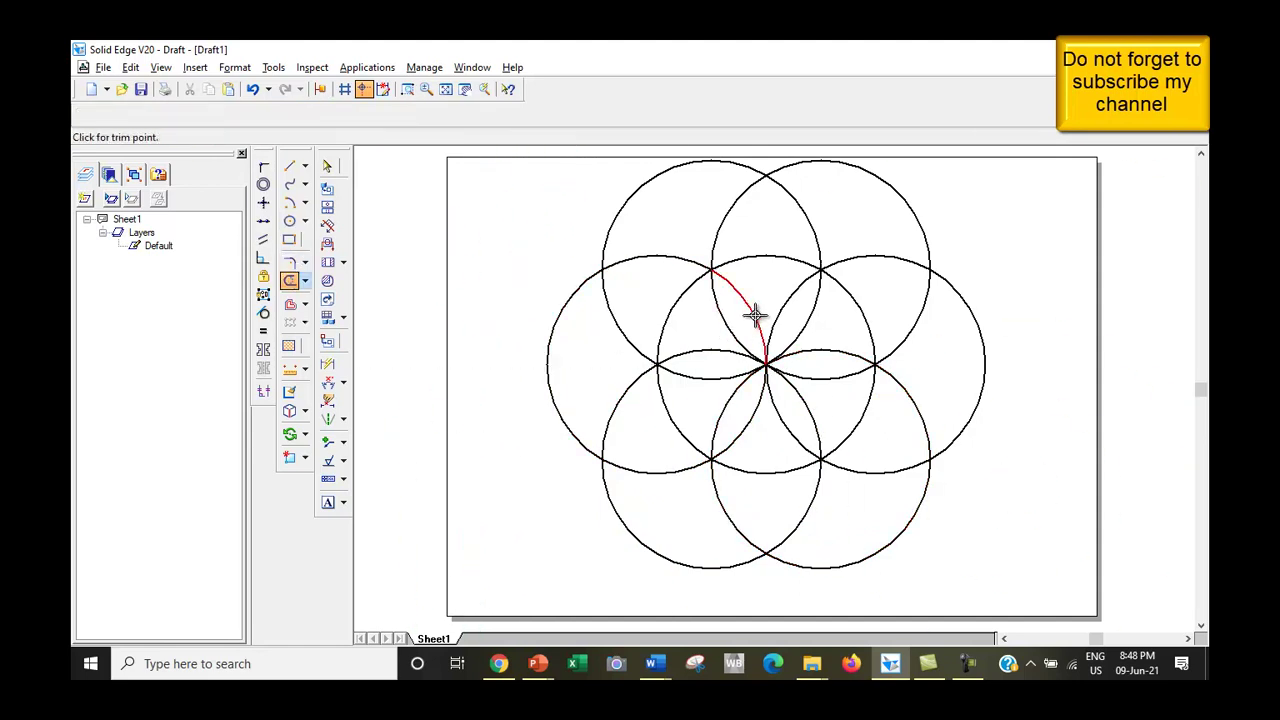
pyautogui.moveTo(740, 322); pyautogui.dragTo(720, 352)
pyautogui.click(720, 352)
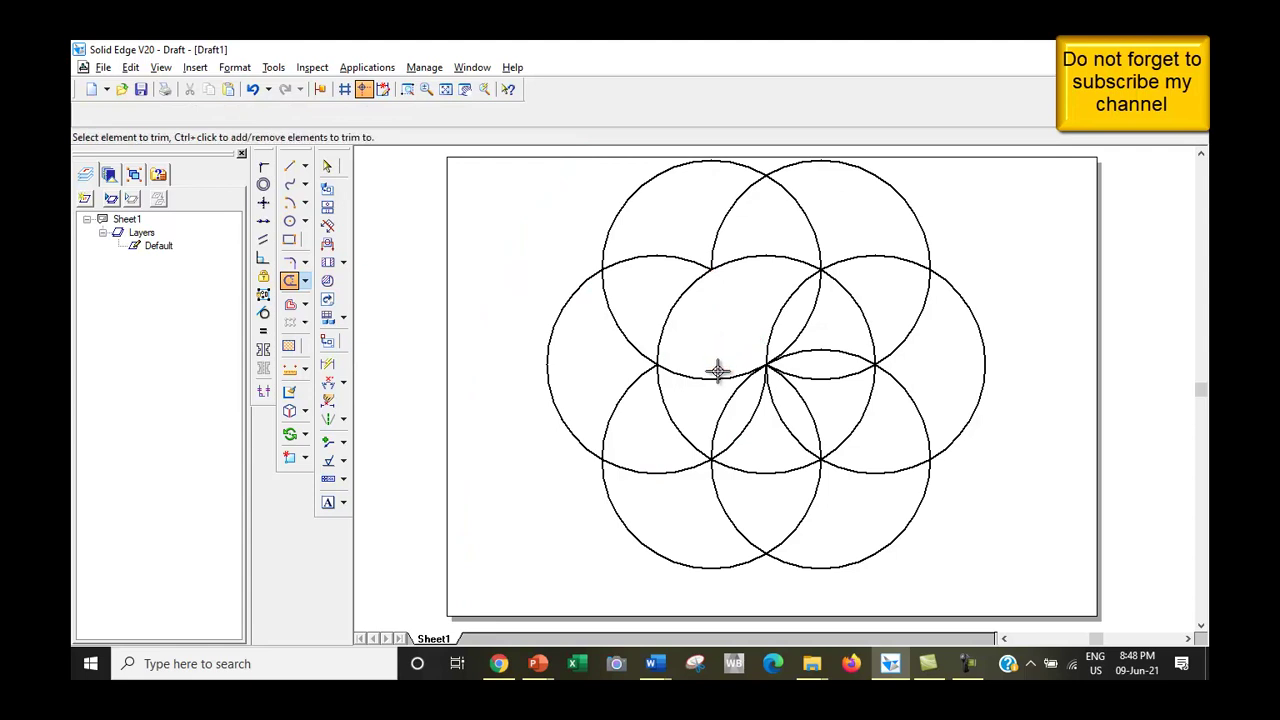
pyautogui.click(736, 400)
pyautogui.click(832, 375)
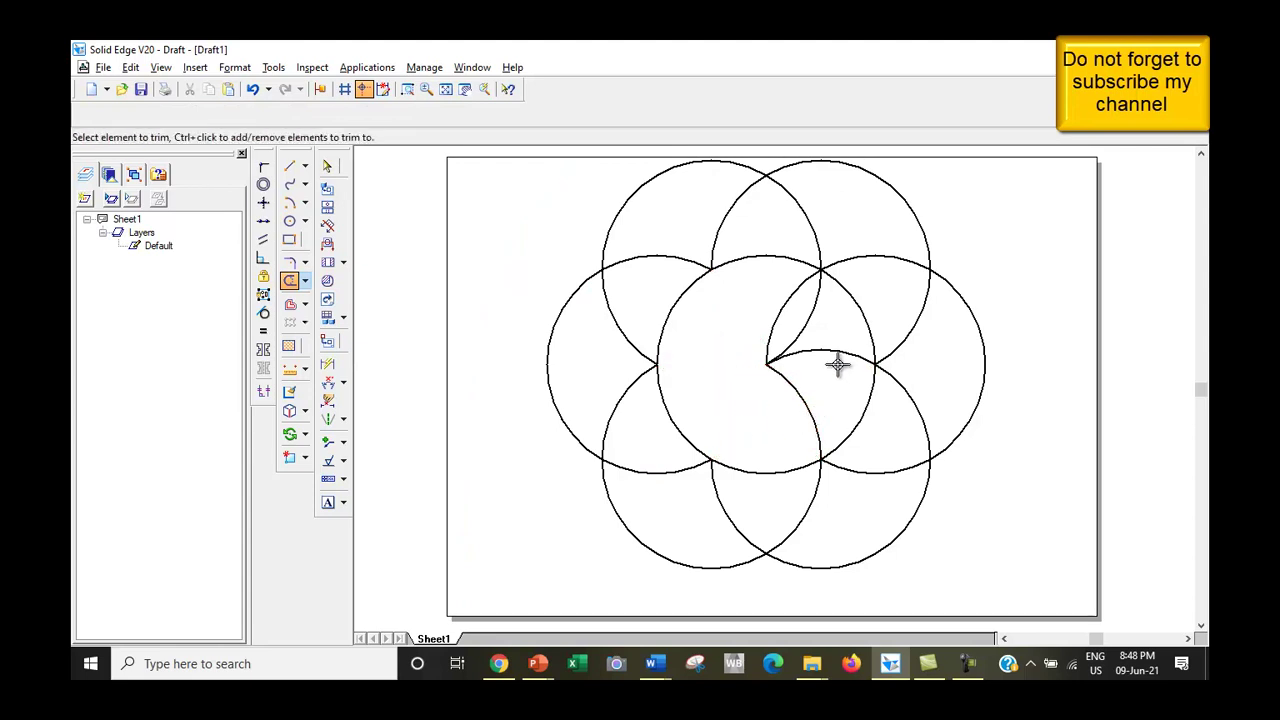
pyautogui.click(778, 319)
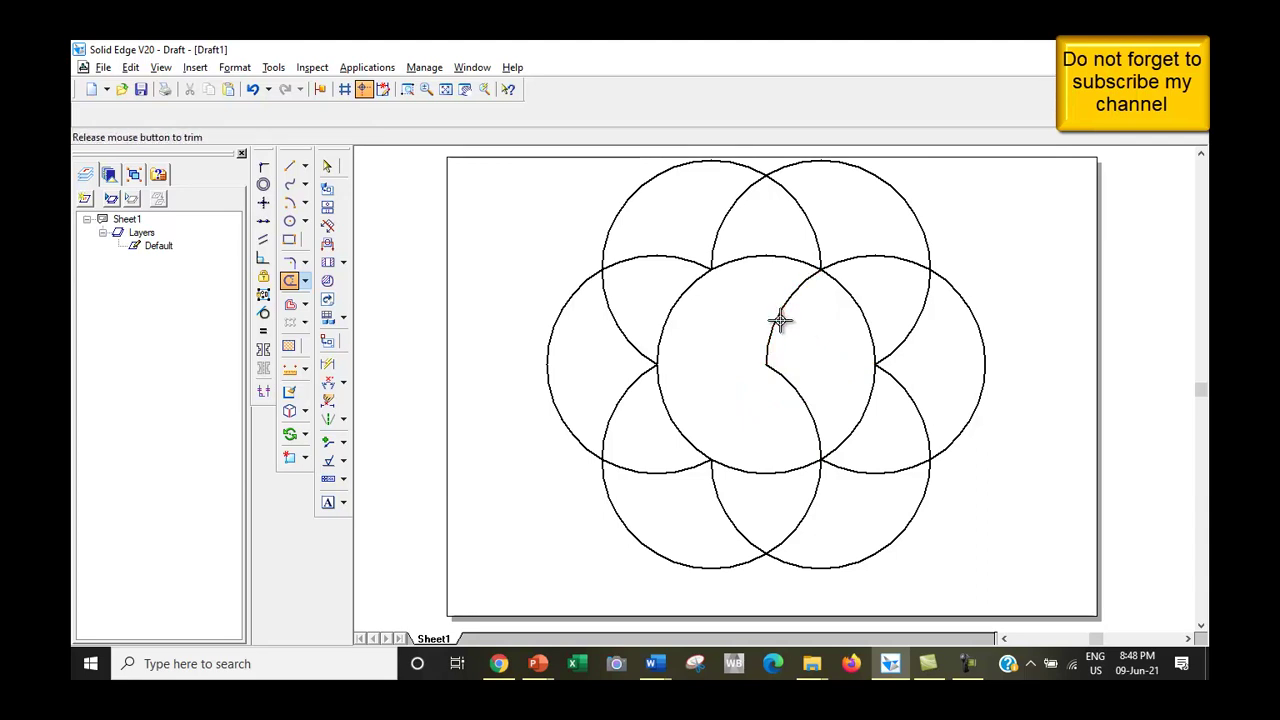
pyautogui.click(792, 382)
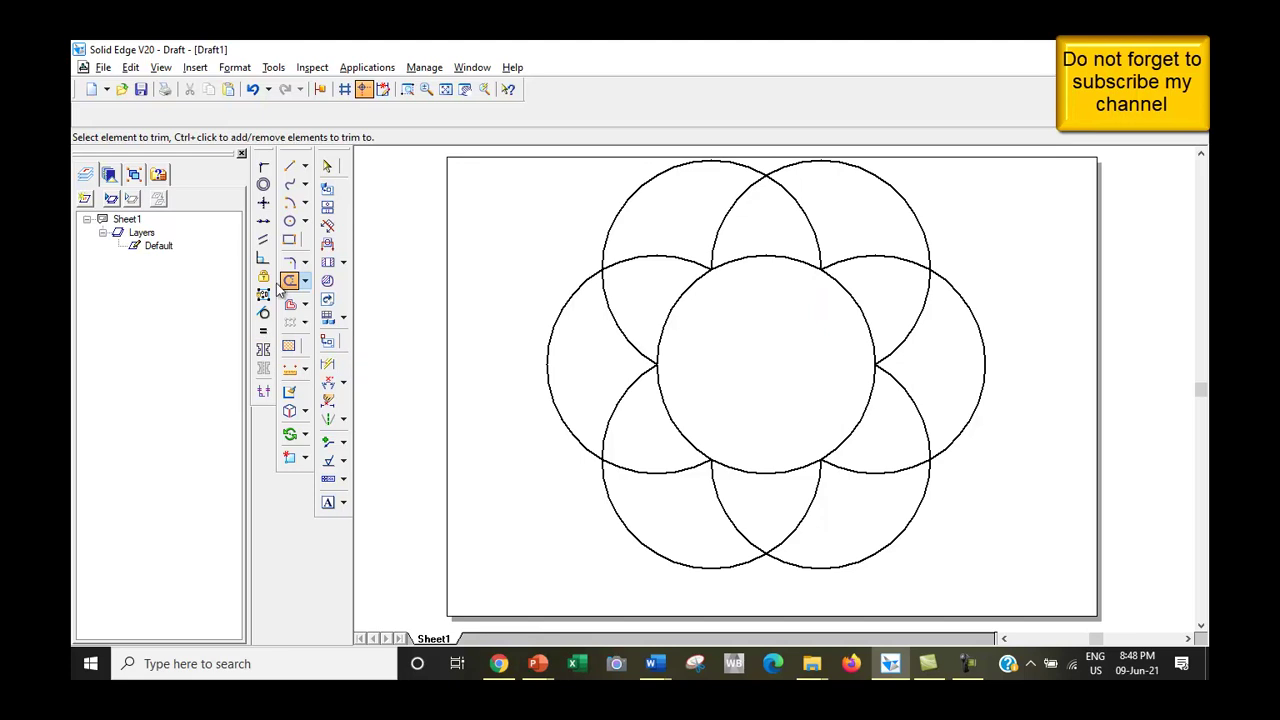
# - Trim the six outer arcs between circles to form the pointed petals
pyautogui.click(646, 180)
pyautogui.click(893, 180)
pyautogui.click(968, 309)
pyautogui.click(924, 510)
pyautogui.click(749, 559)
pyautogui.click(549, 399)
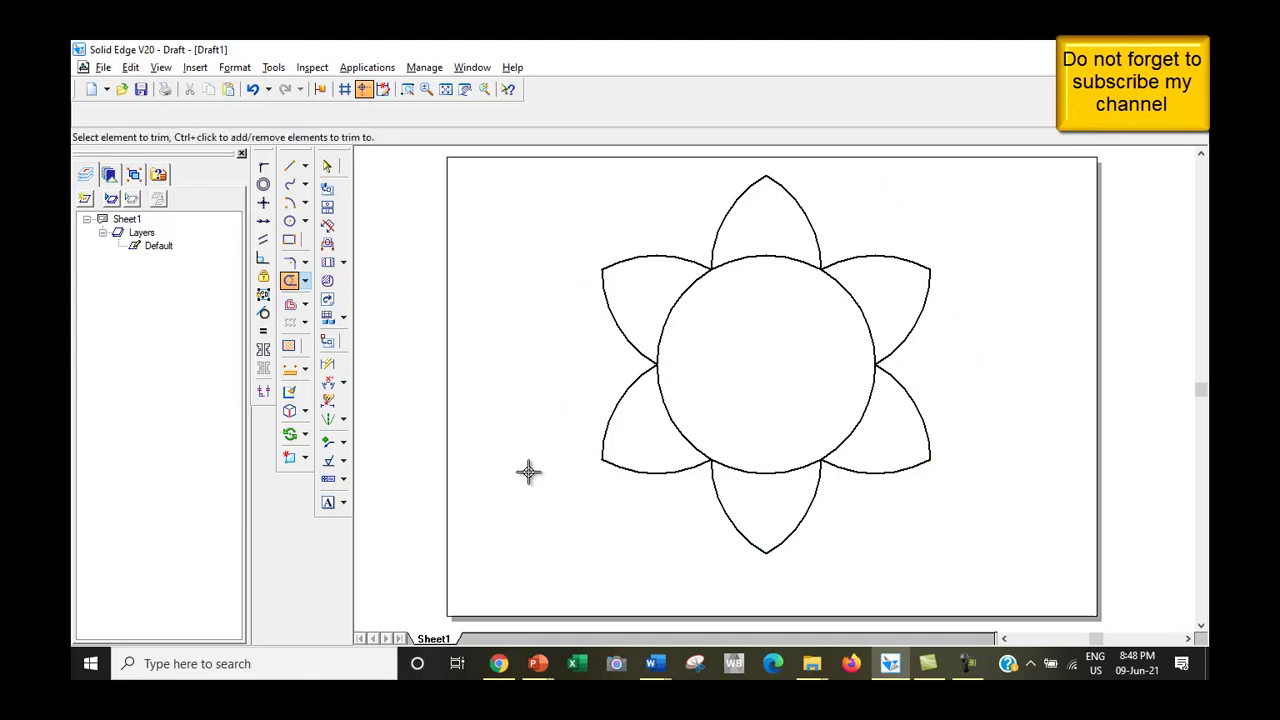